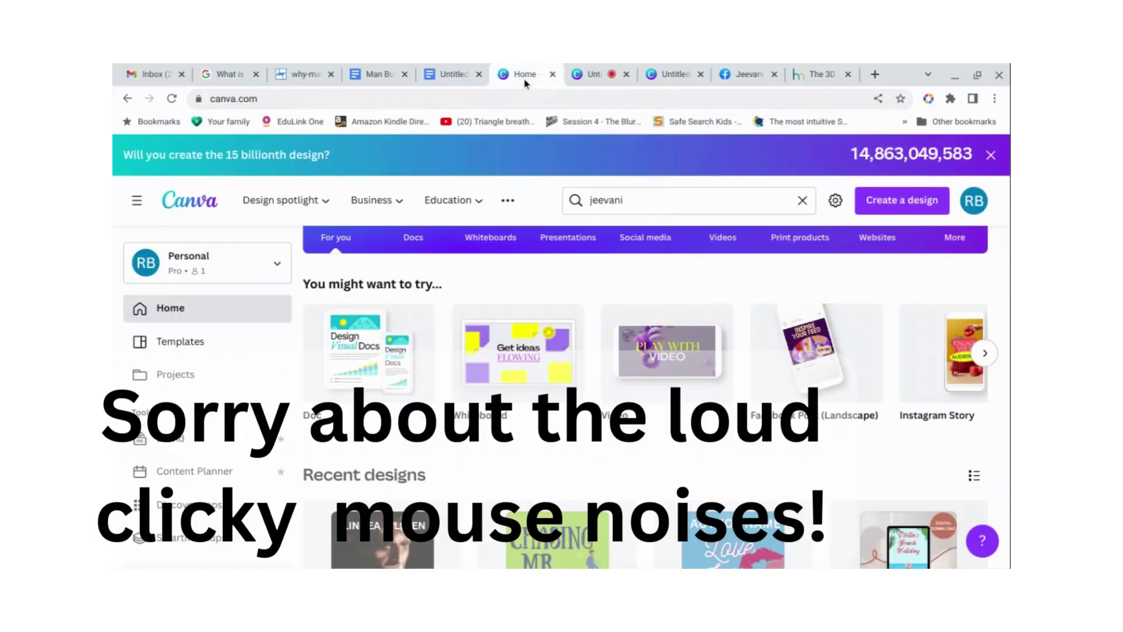
Search design formats for 'facebo' to list Facebook sizes, checking the current Facebook cover for reference.
left_click(924, 202)
type("facebo")
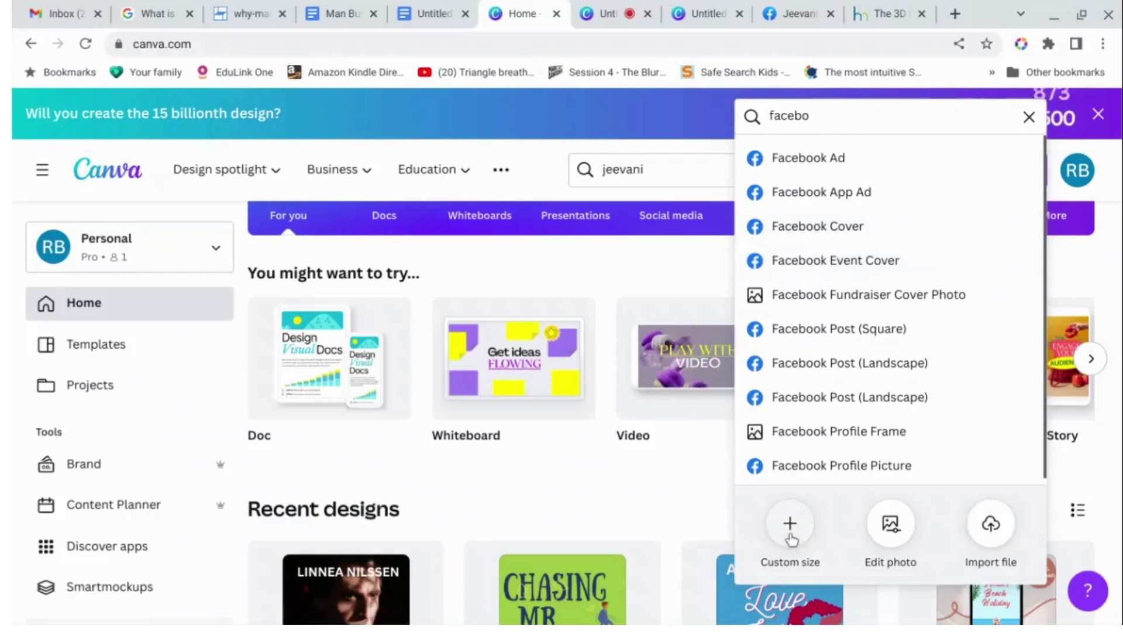
left_click(800, 14)
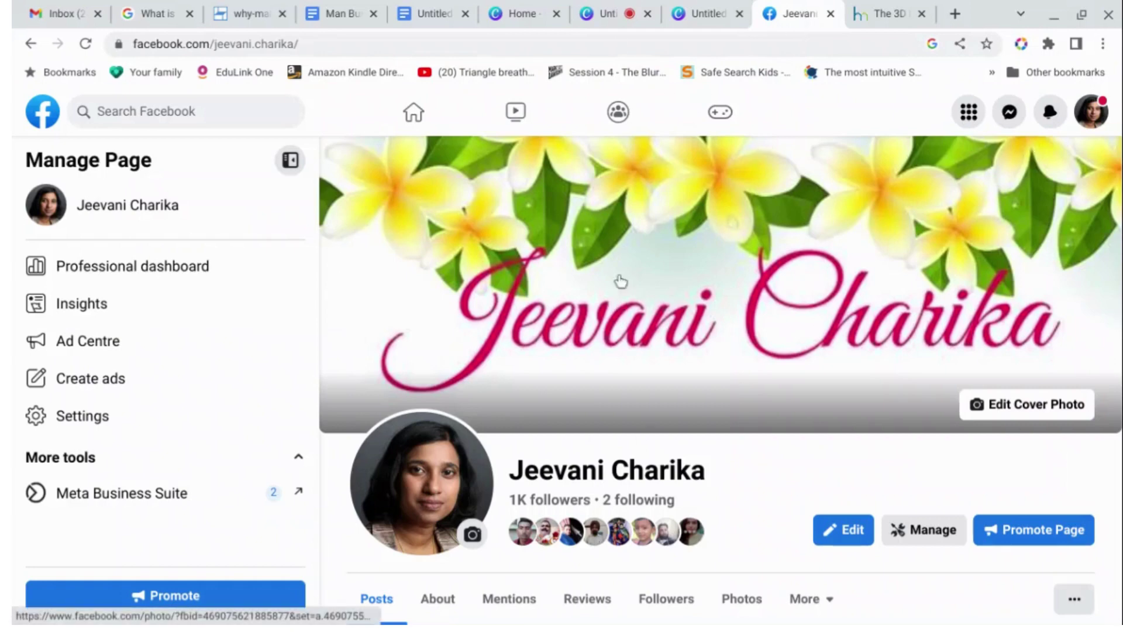
left_click(517, 17)
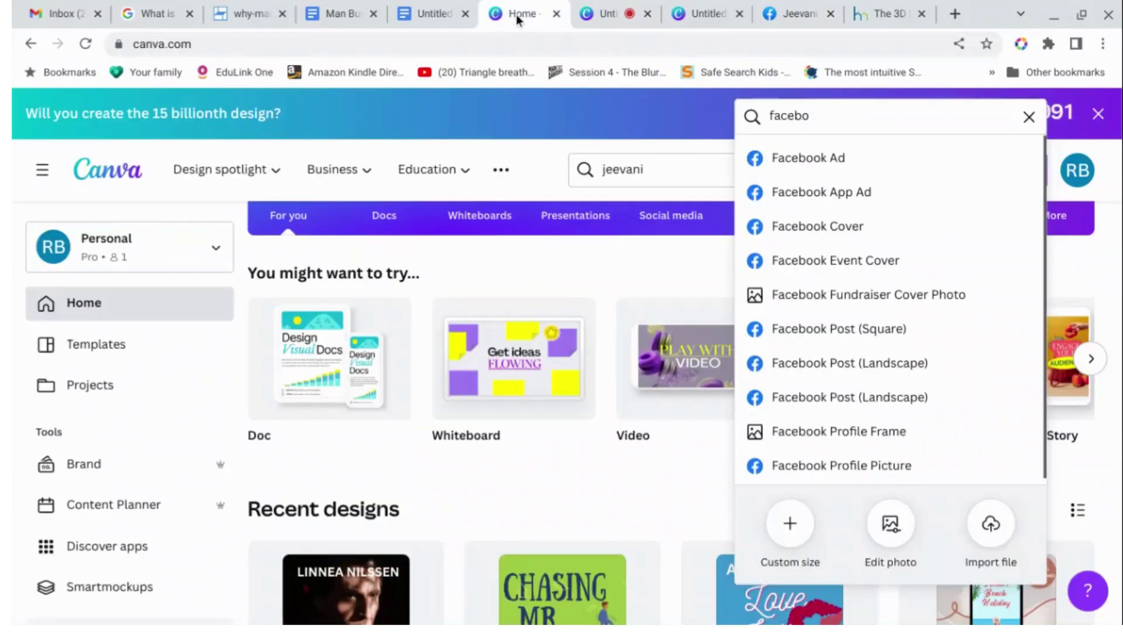
Create a custom-size 820 × 360 px design for the cover.
left_click(790, 526)
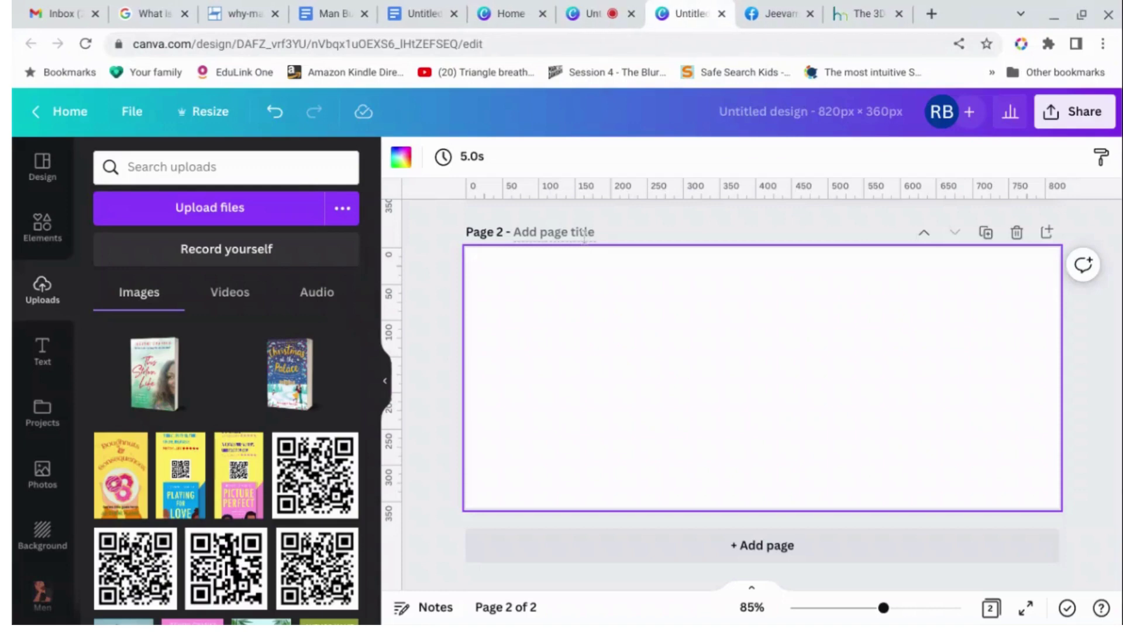
Move the grey background rectangle from page 1 onto page 2 and centre it.
key("ctrl+v")
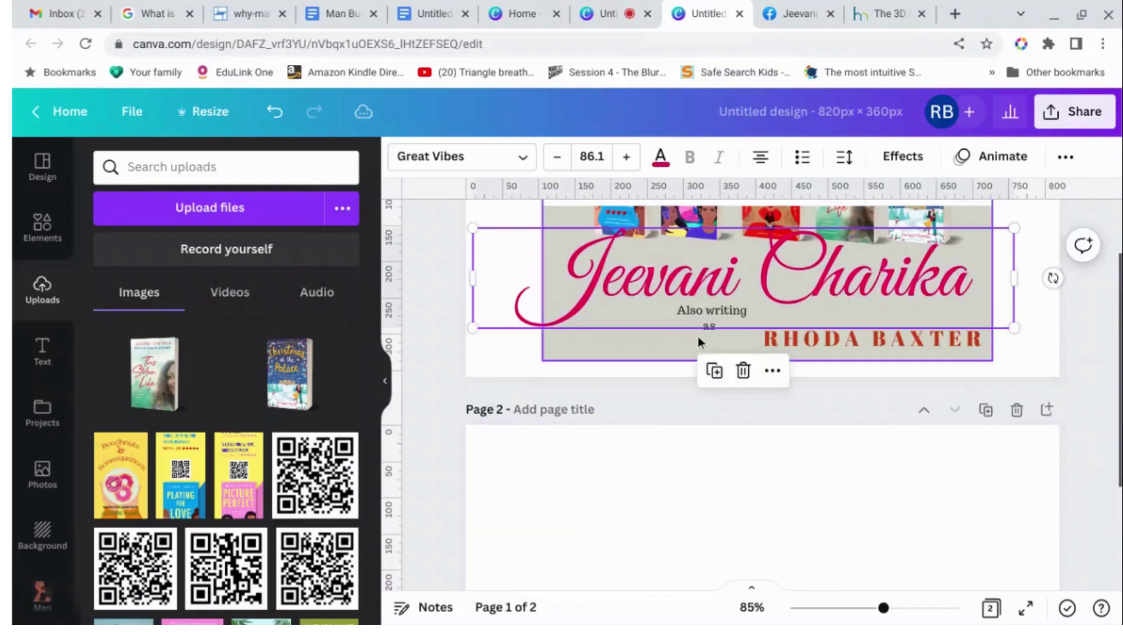
left_click_drag(657, 477, 584, 623)
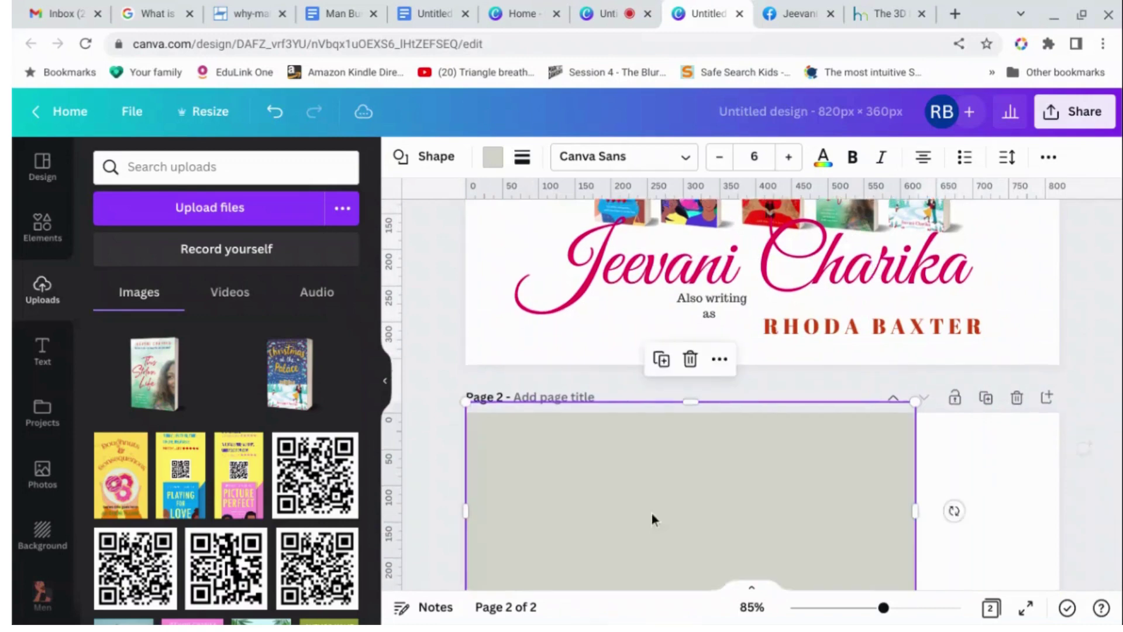
scroll(651, 519, "down", 2)
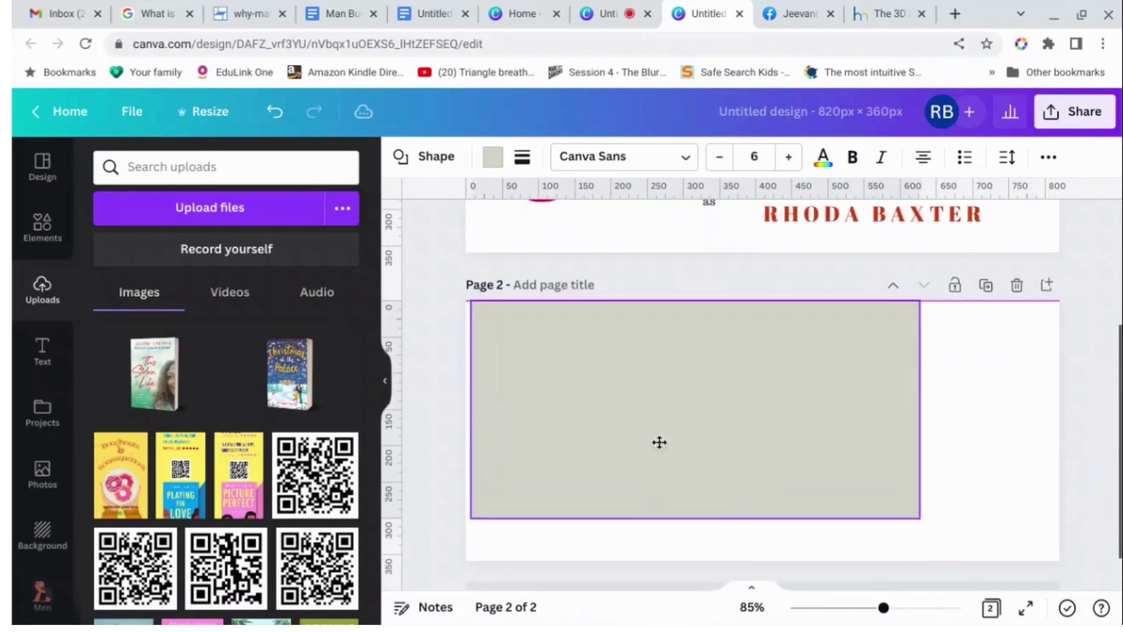
left_click(657, 441)
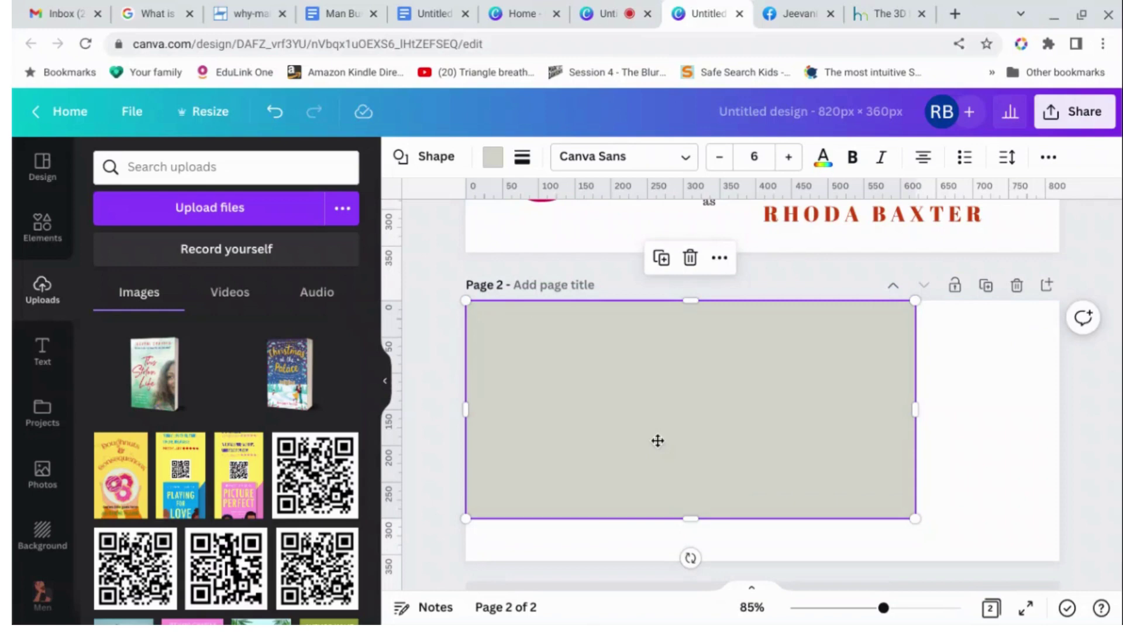
scroll(659, 443, "down", 1)
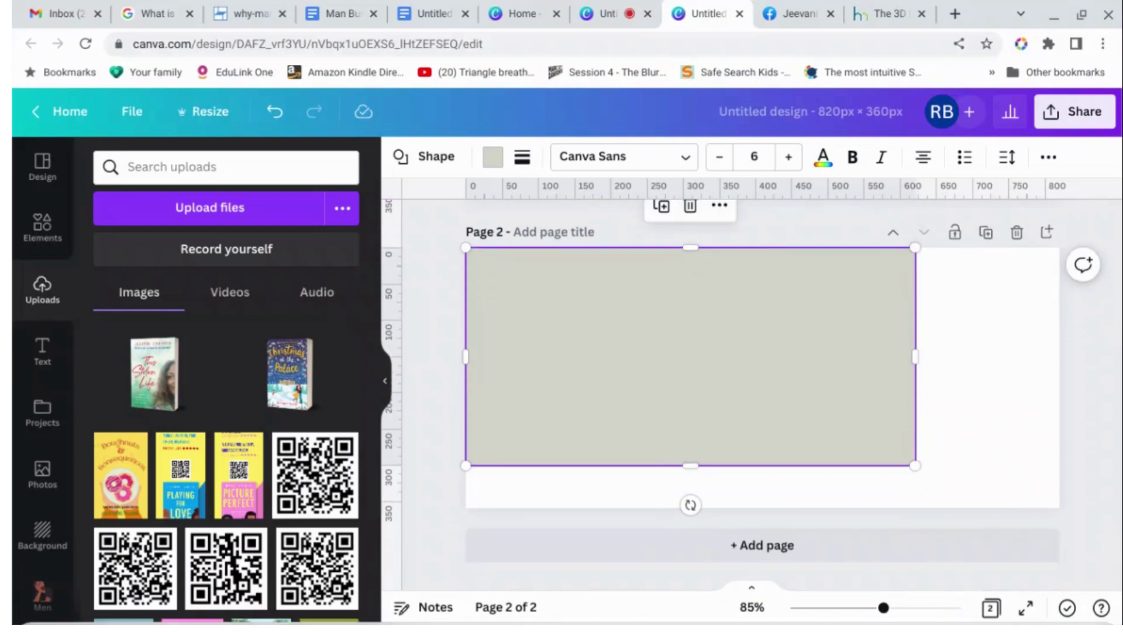
mouse_move(544, 619)
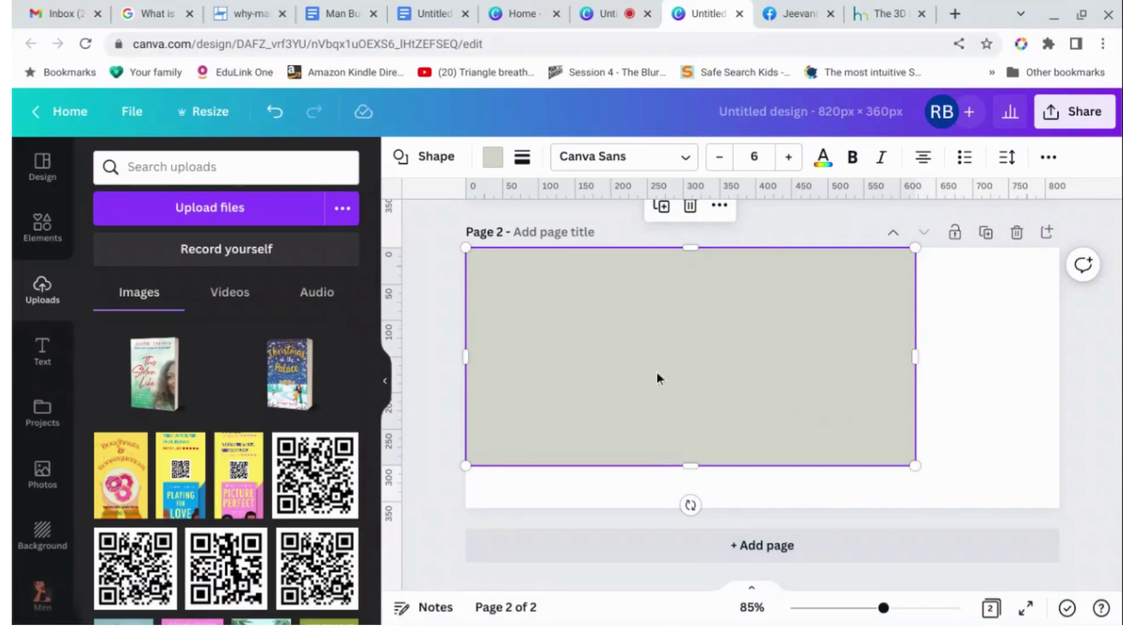
left_click_drag(702, 393, 730, 392)
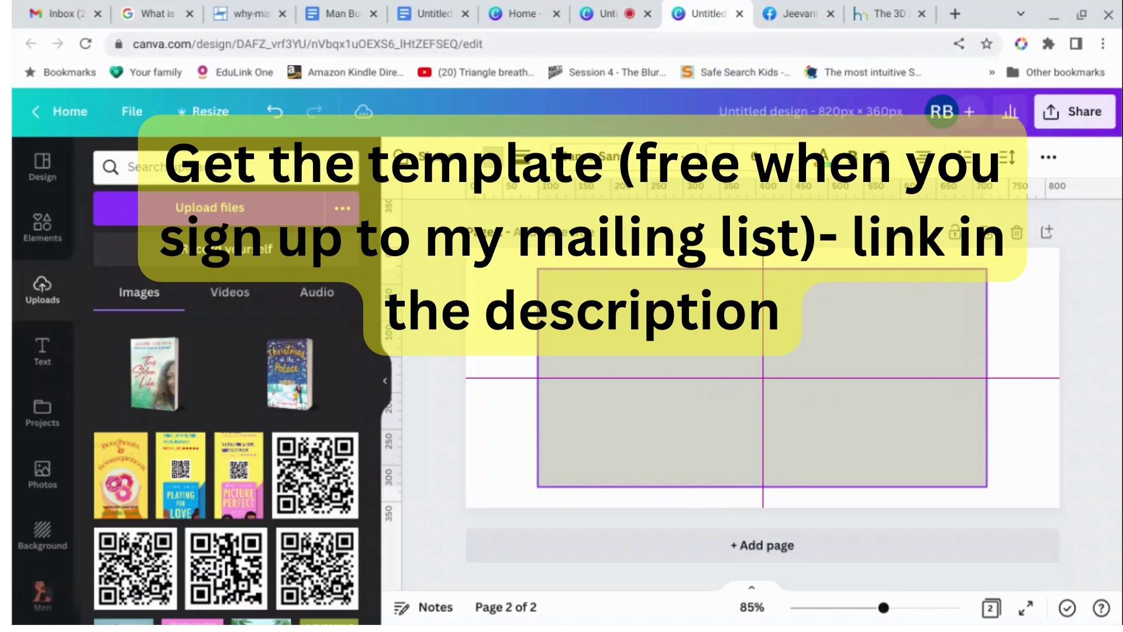
left_click_drag(730, 392, 727, 393)
left_click(1093, 375)
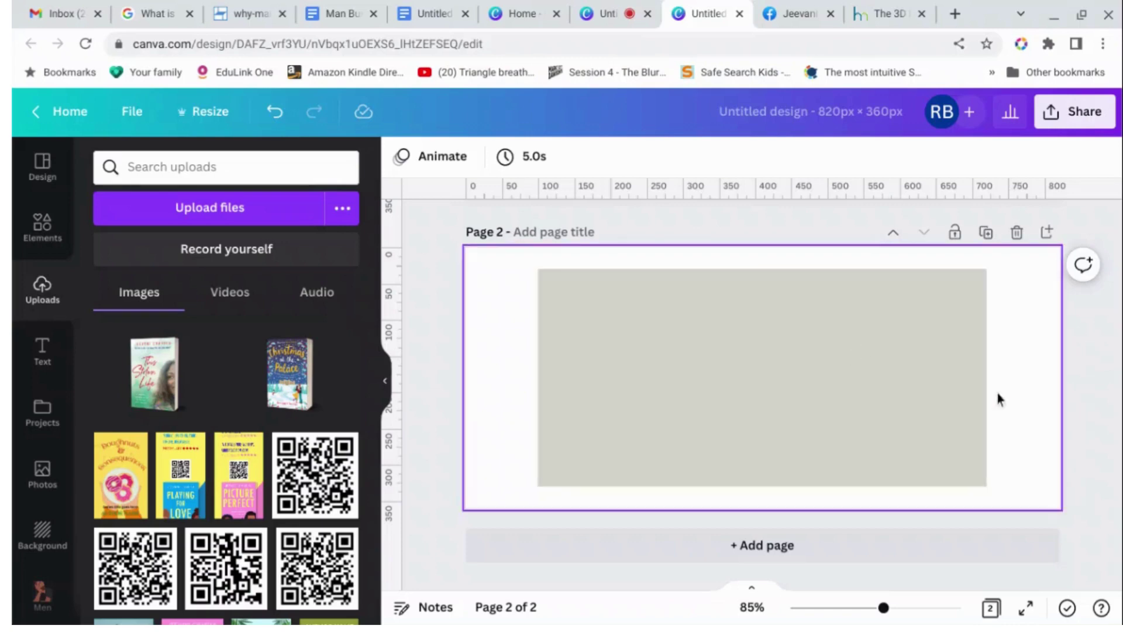
Lock the grey rectangle in place on page 2.
left_click(965, 344)
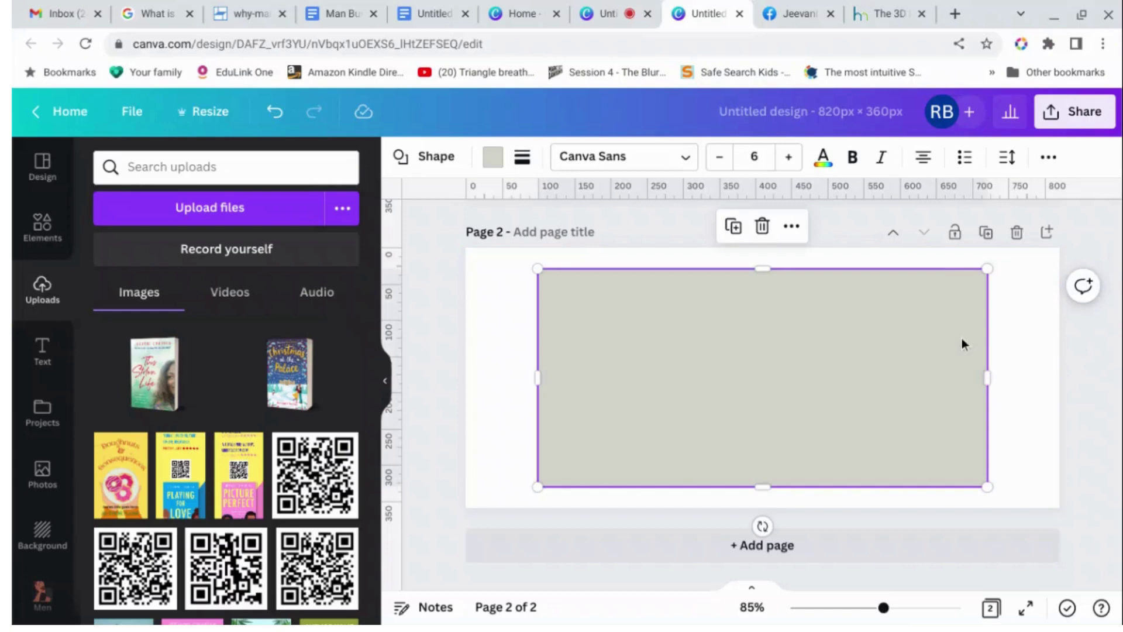
left_click(1056, 158)
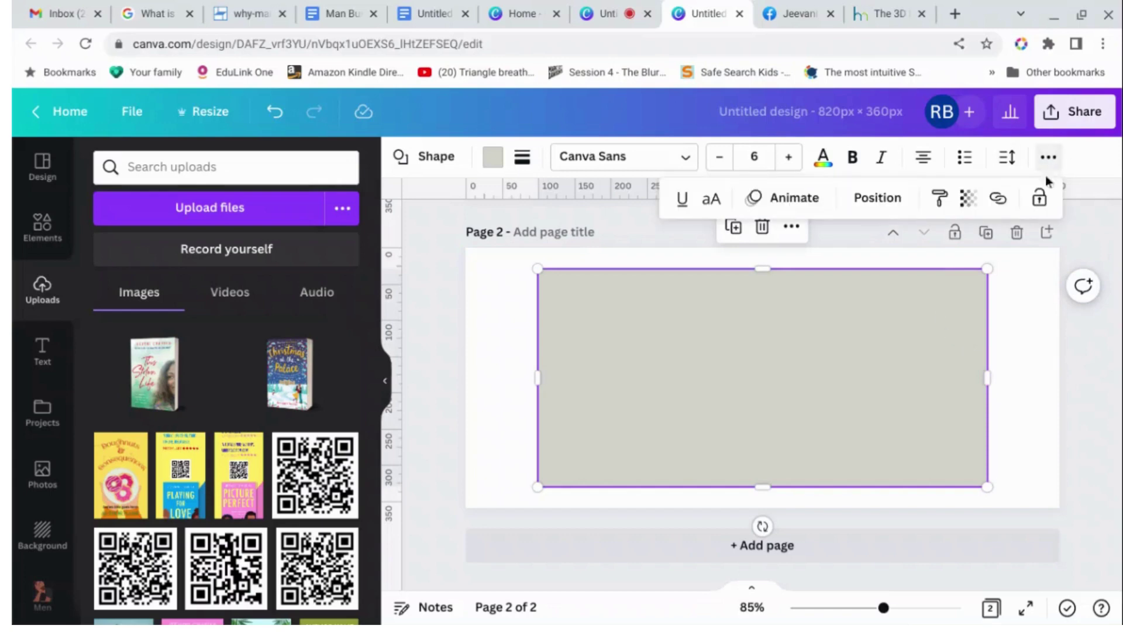
left_click(1039, 199)
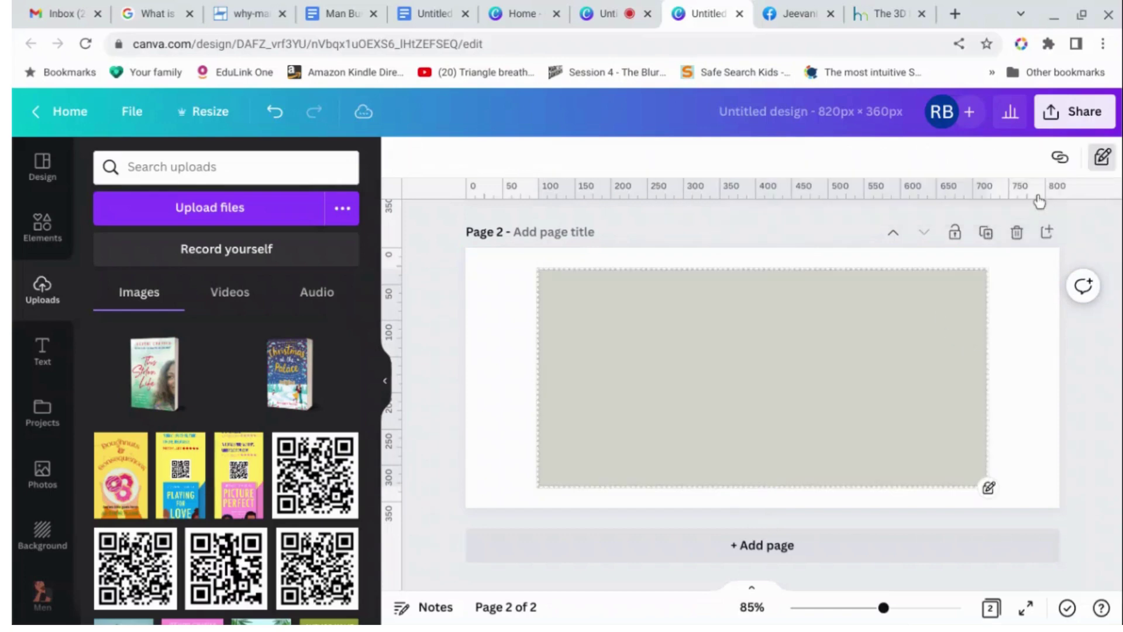
Add the uploaded book covers (This Stolen Life, Christmas at the Palace, Picture Perfect, others) and spread them out.
scroll(1057, 345, "up", 3)
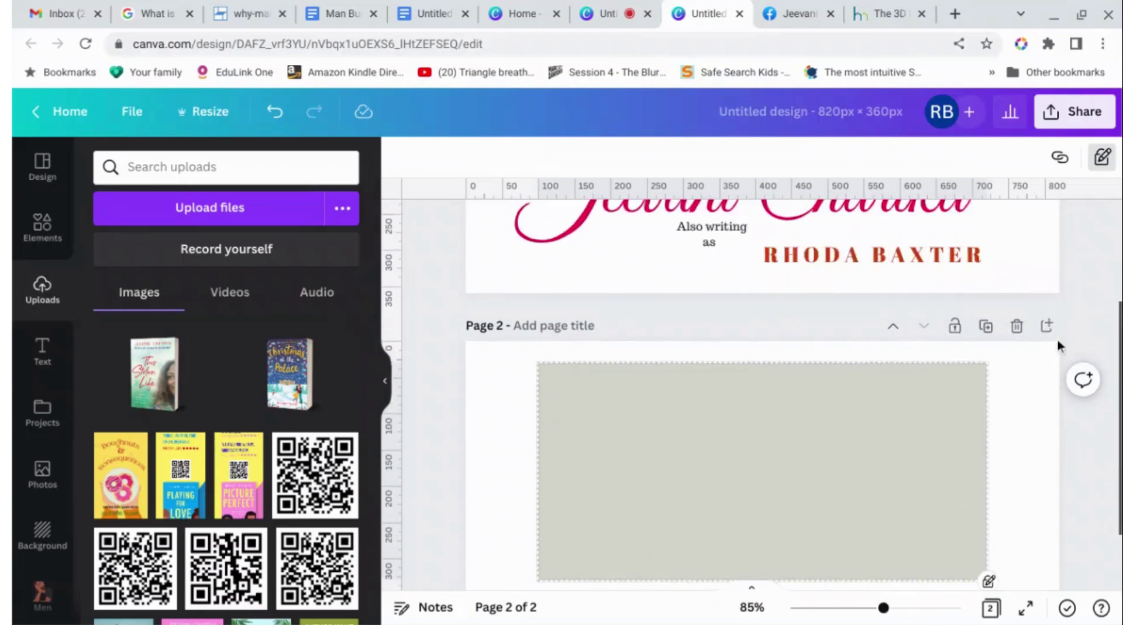
scroll(1059, 345, "down", 3)
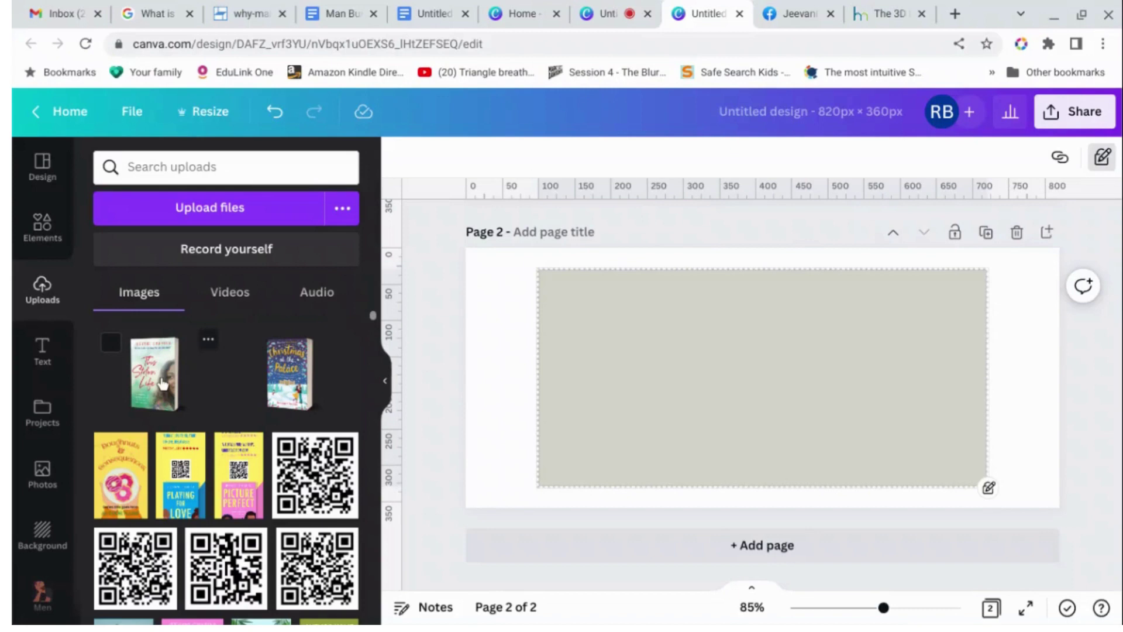
left_click(158, 383)
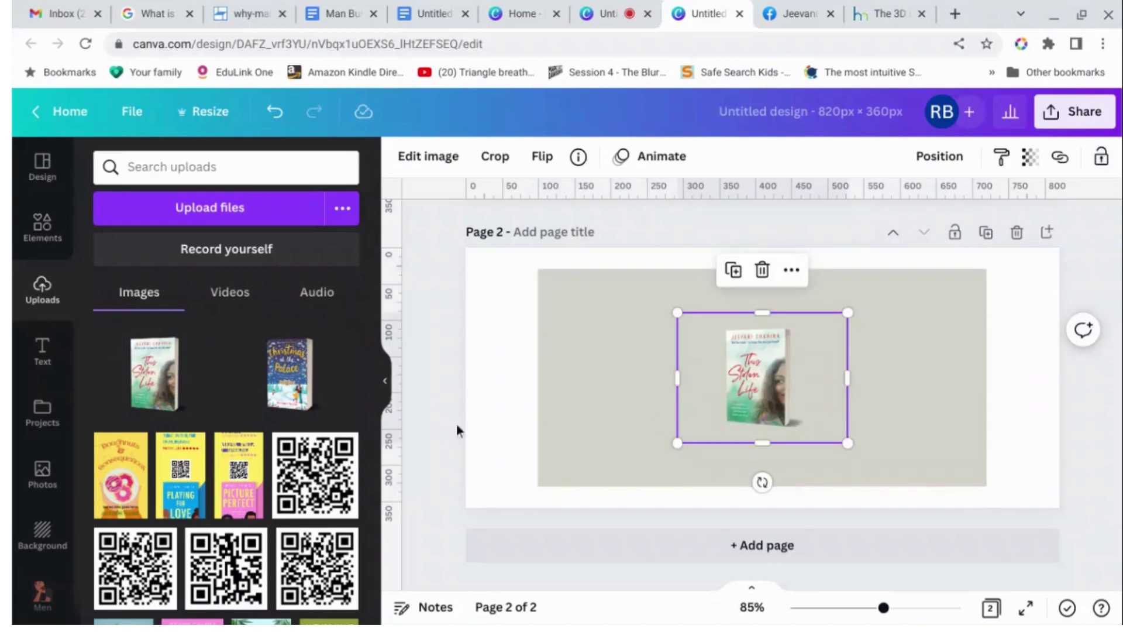
left_click(275, 383)
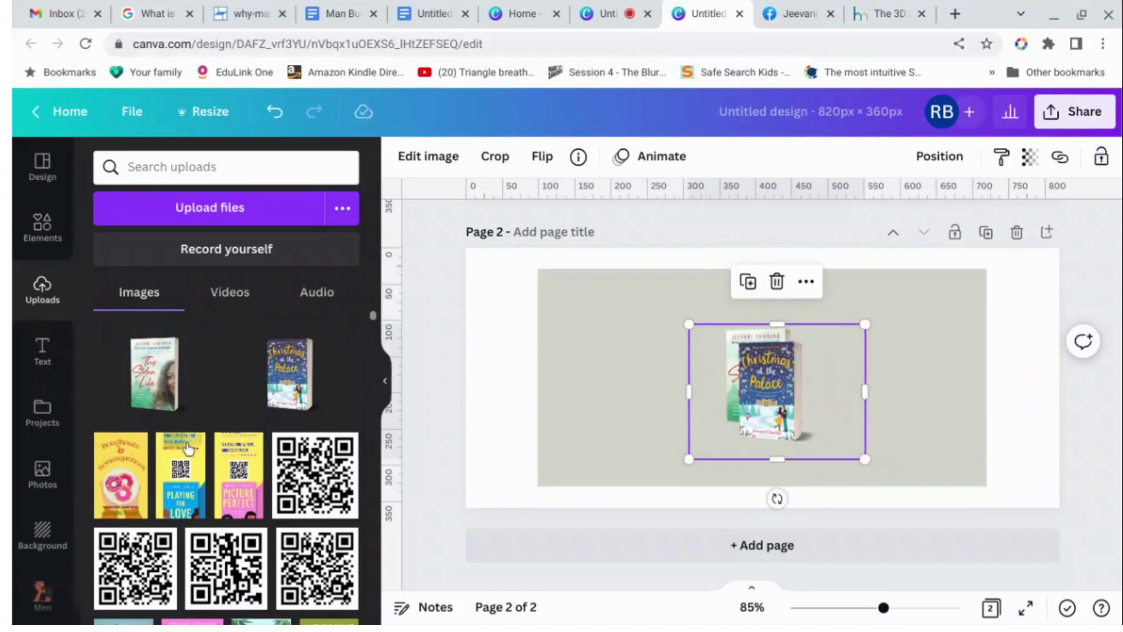
scroll(188, 449, "down", 10)
scroll(188, 449, "down", 10)
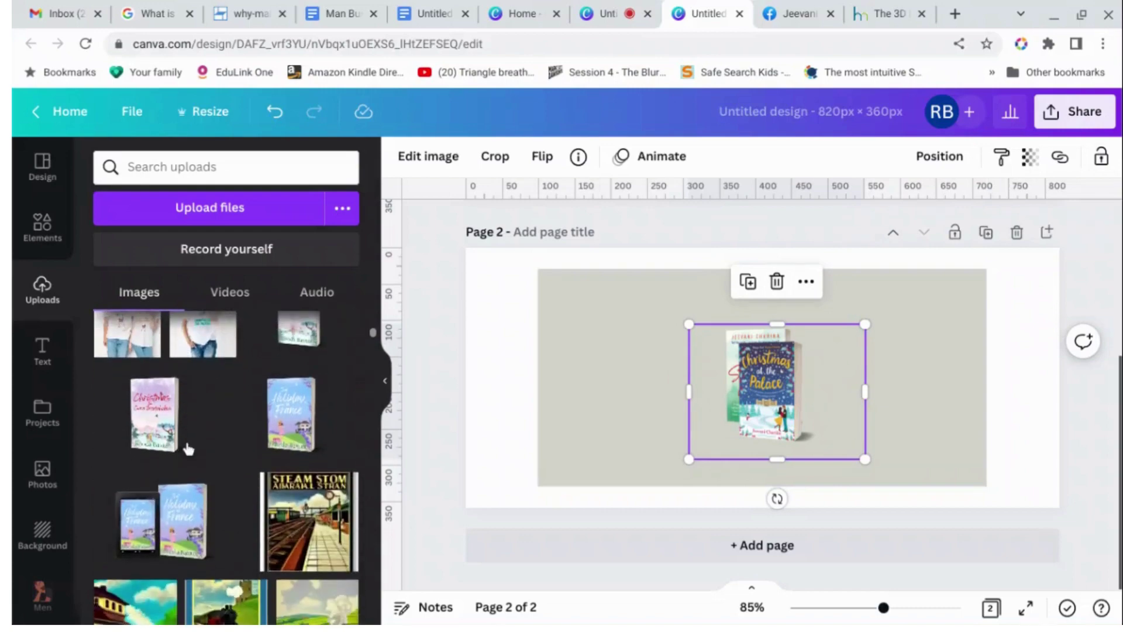
scroll(188, 449, "up", 10)
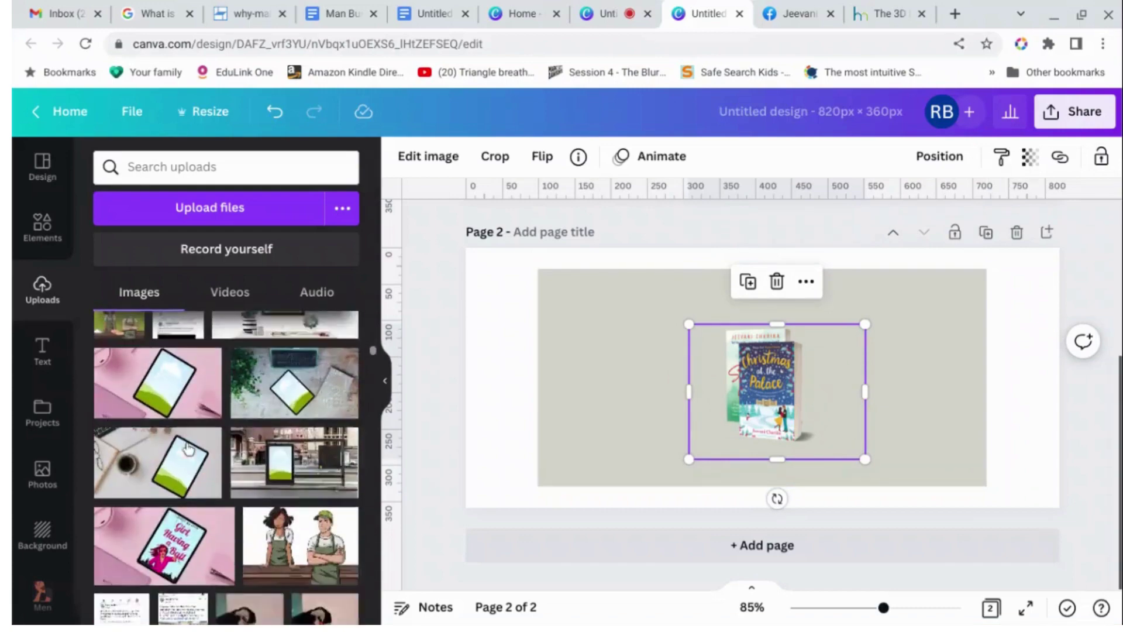
left_click_drag(170, 579, 637, 311)
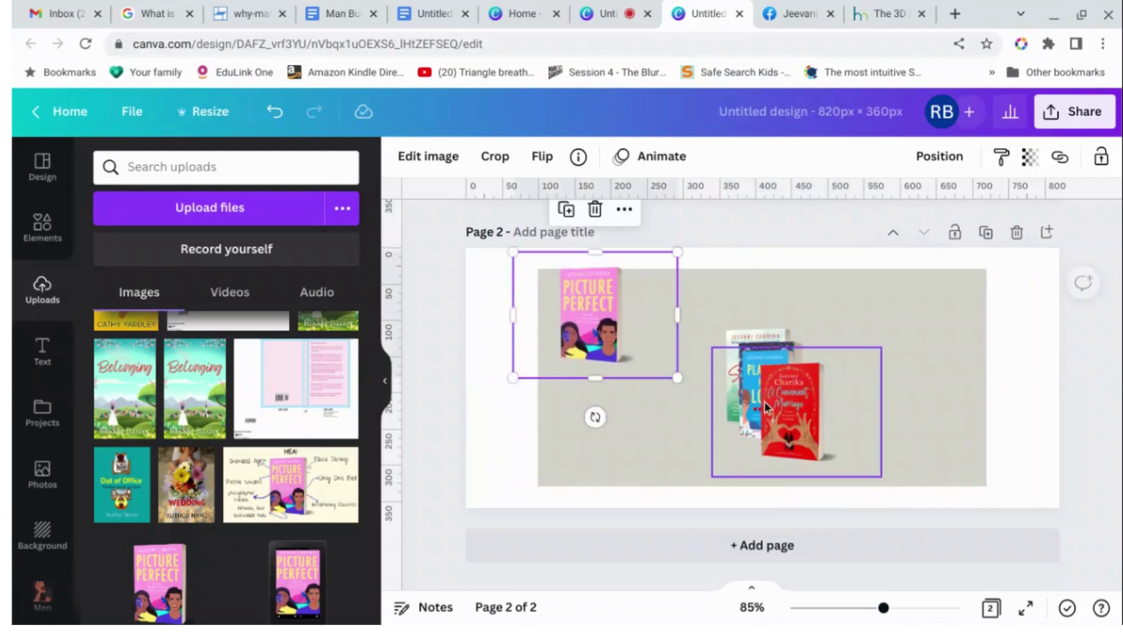
left_click_drag(774, 404, 590, 446)
left_click_drag(785, 379, 801, 345)
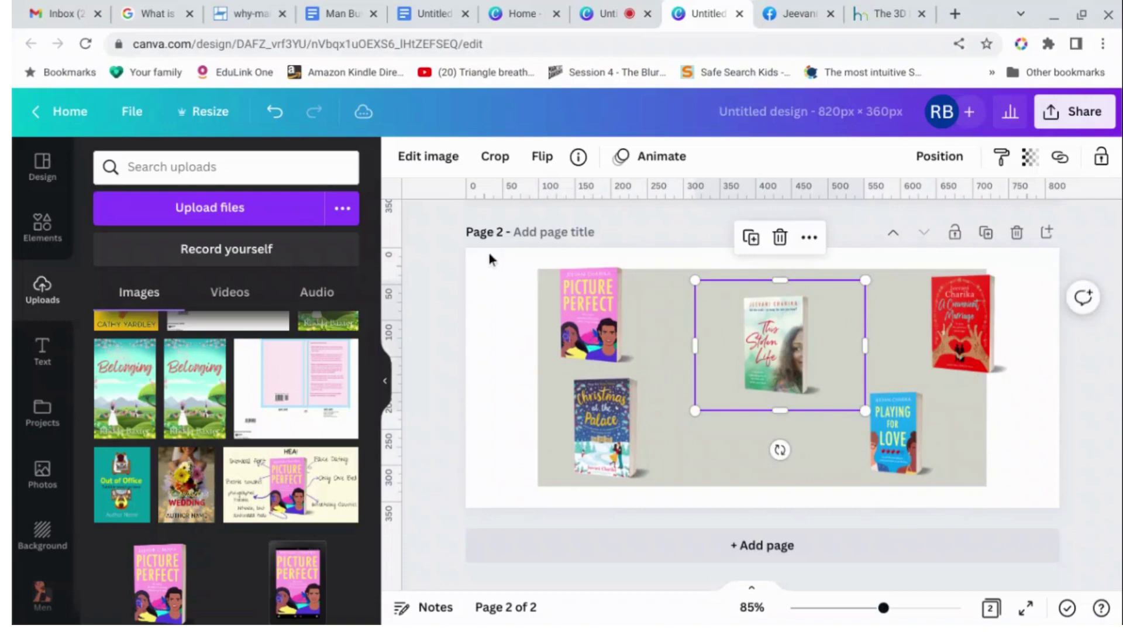
Crop the empty space from the left and right of the This Stolen Life image.
left_click(496, 156)
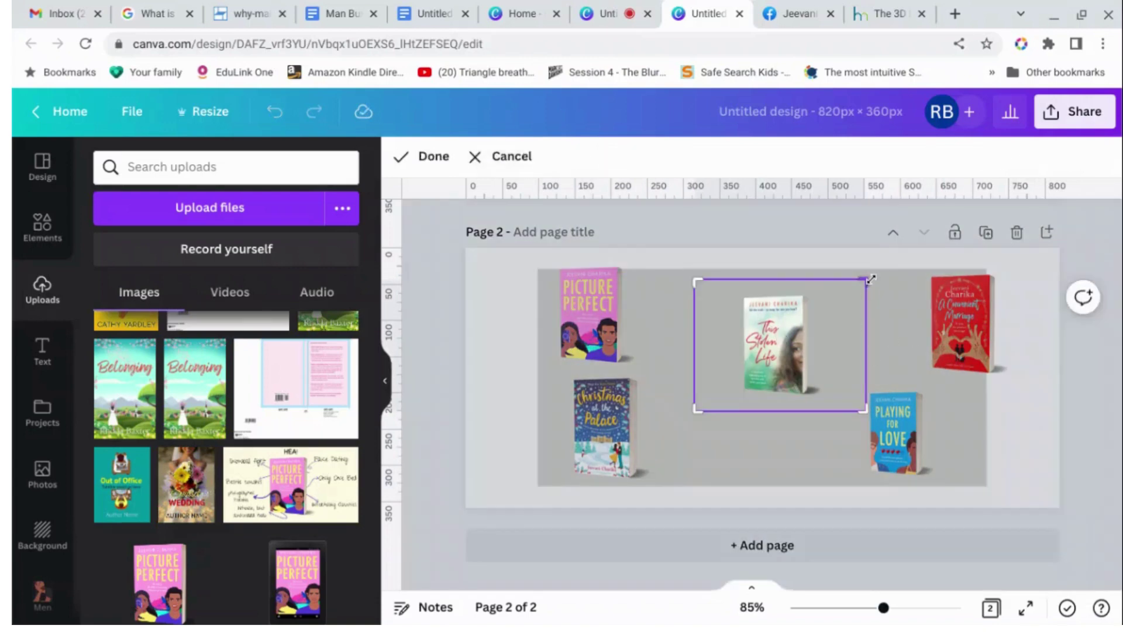
left_click_drag(870, 277, 824, 269)
left_click_drag(696, 410, 737, 400)
left_click(962, 325)
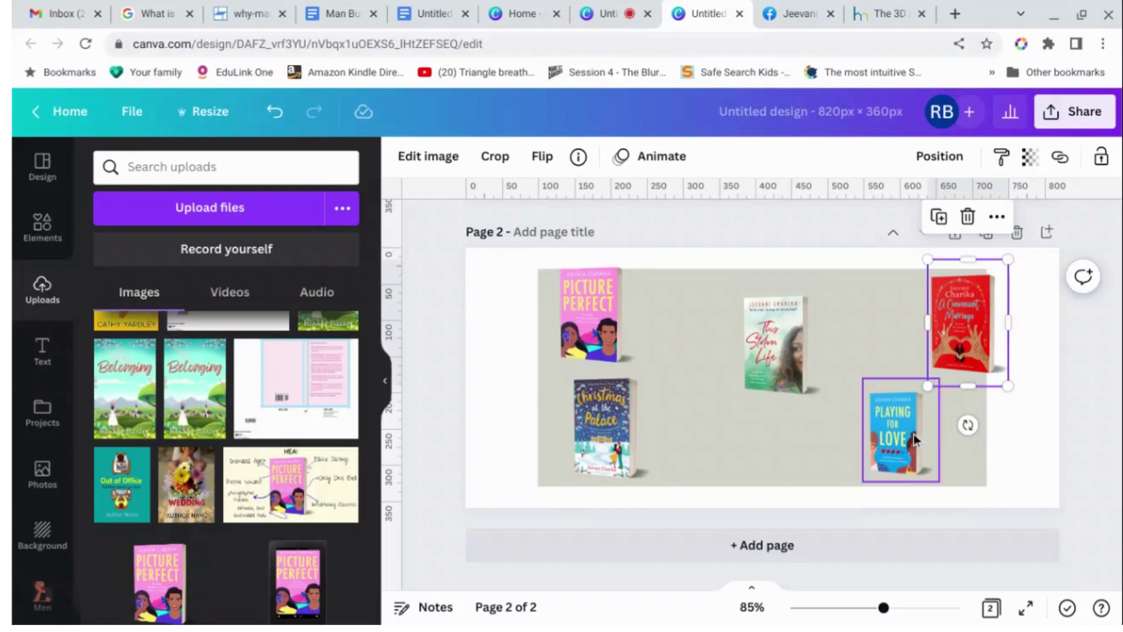
Line up Picture Perfect, Playing for Love, the red book, This Stolen Life and Christmas at the Palace in one row.
left_click_drag(917, 432, 690, 317)
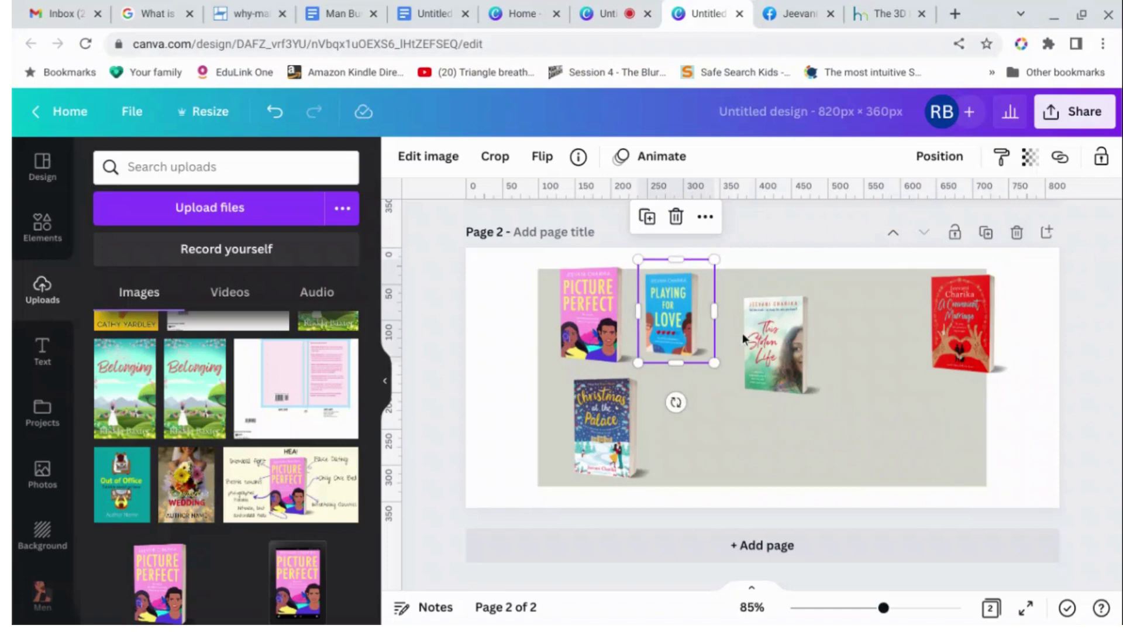
left_click_drag(778, 357, 879, 375)
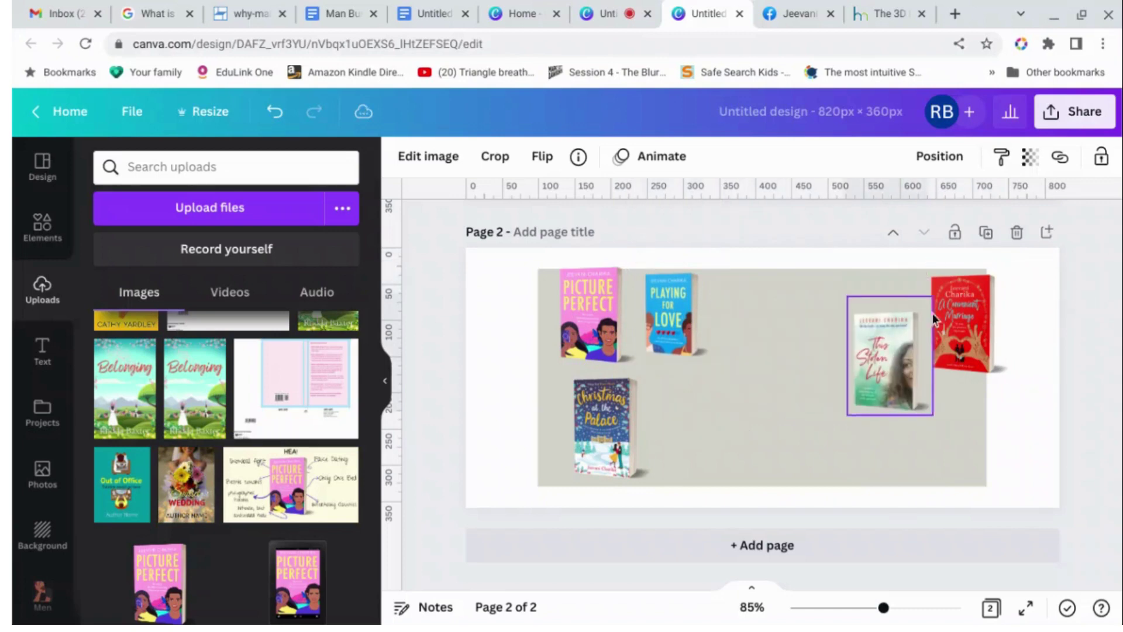
left_click_drag(962, 310, 747, 291)
left_click_drag(870, 349, 836, 317)
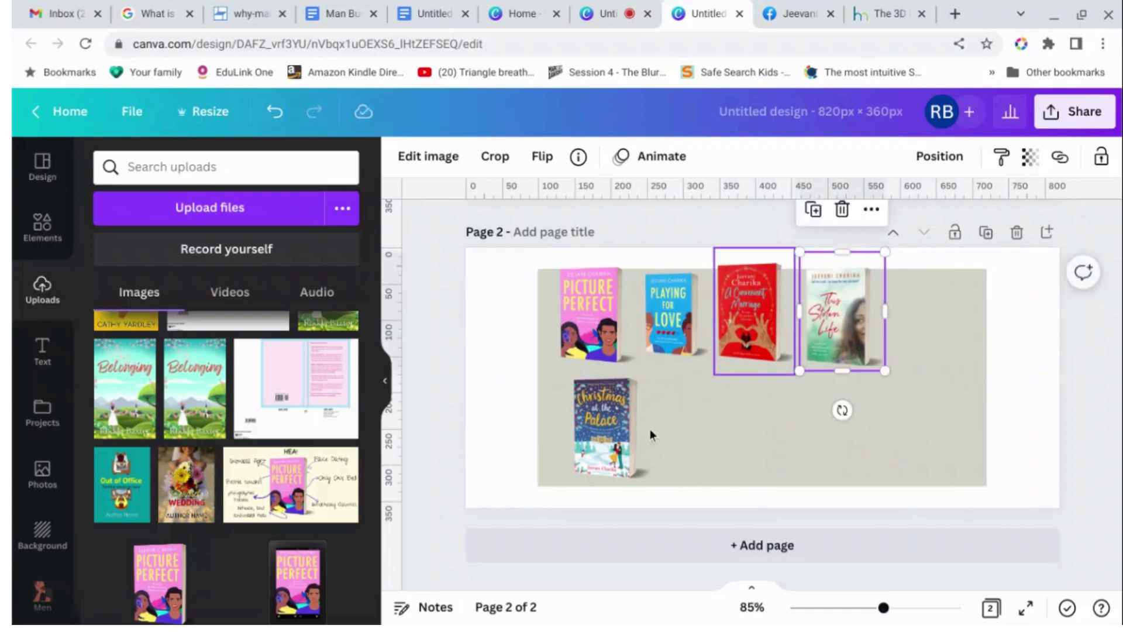
left_click_drag(611, 427, 945, 314)
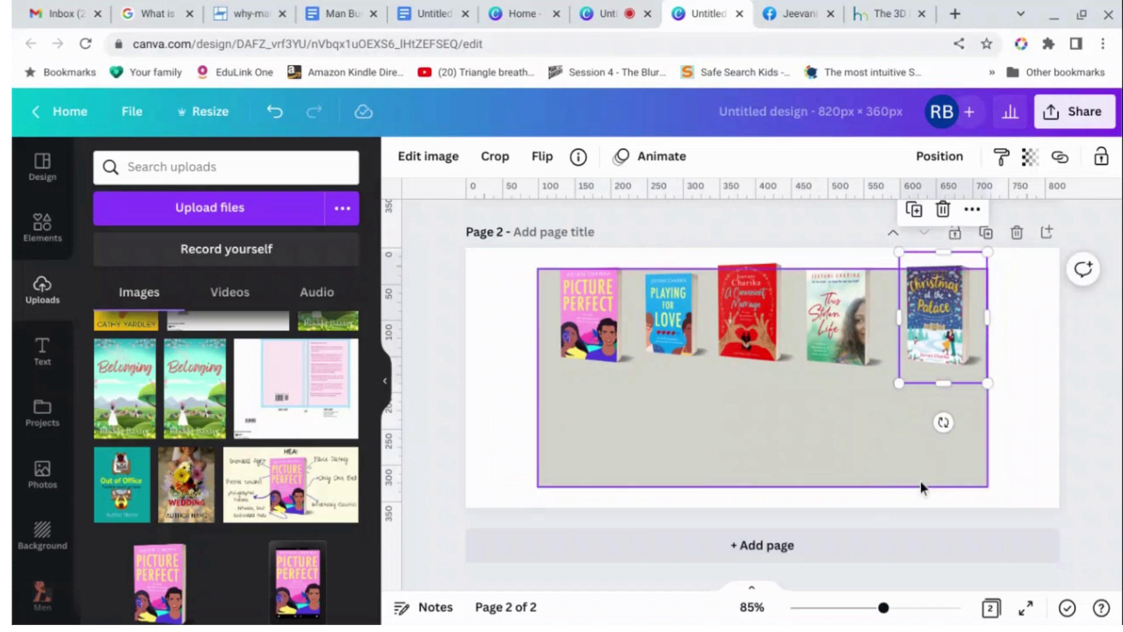
left_click(694, 409)
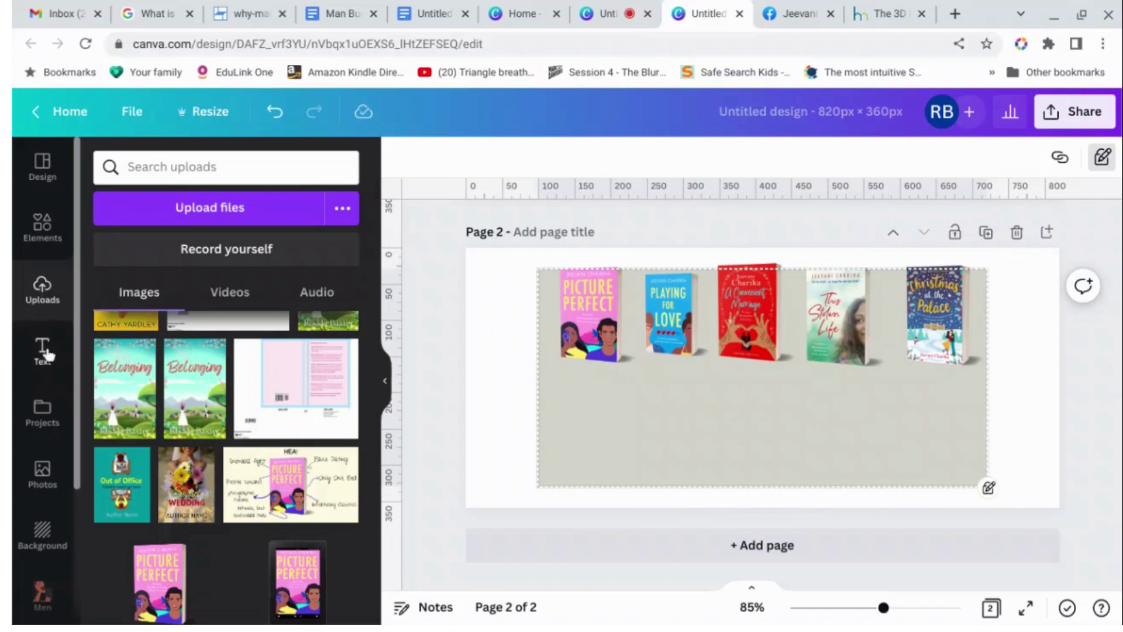
Add a full-width black line beneath the book covers and a duplicate along their tops.
left_click(42, 225)
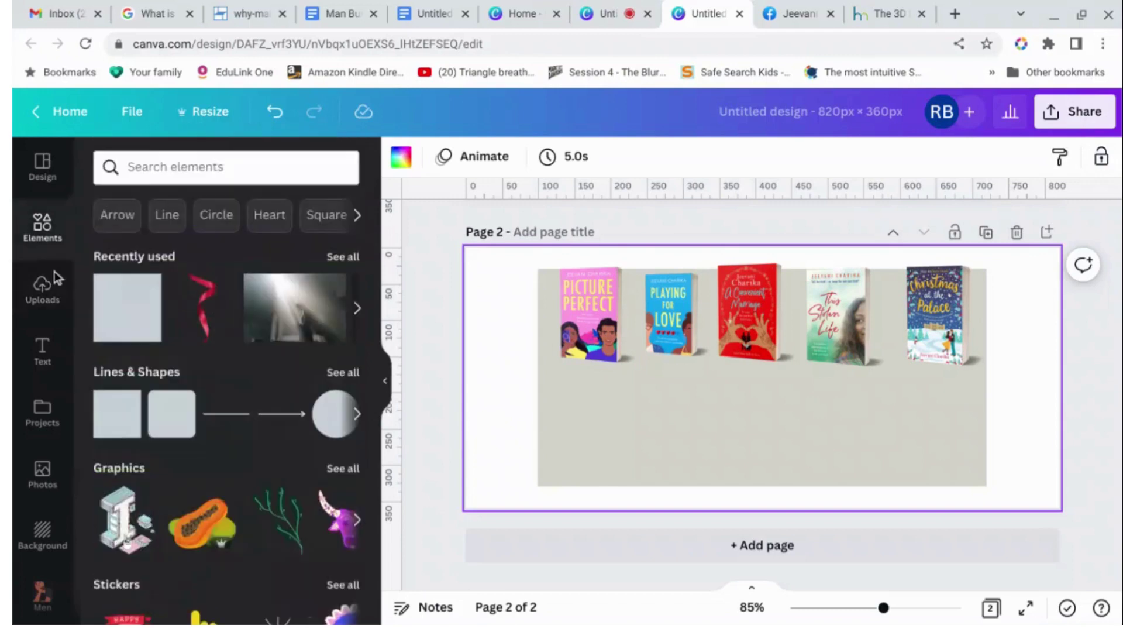
left_click(225, 414)
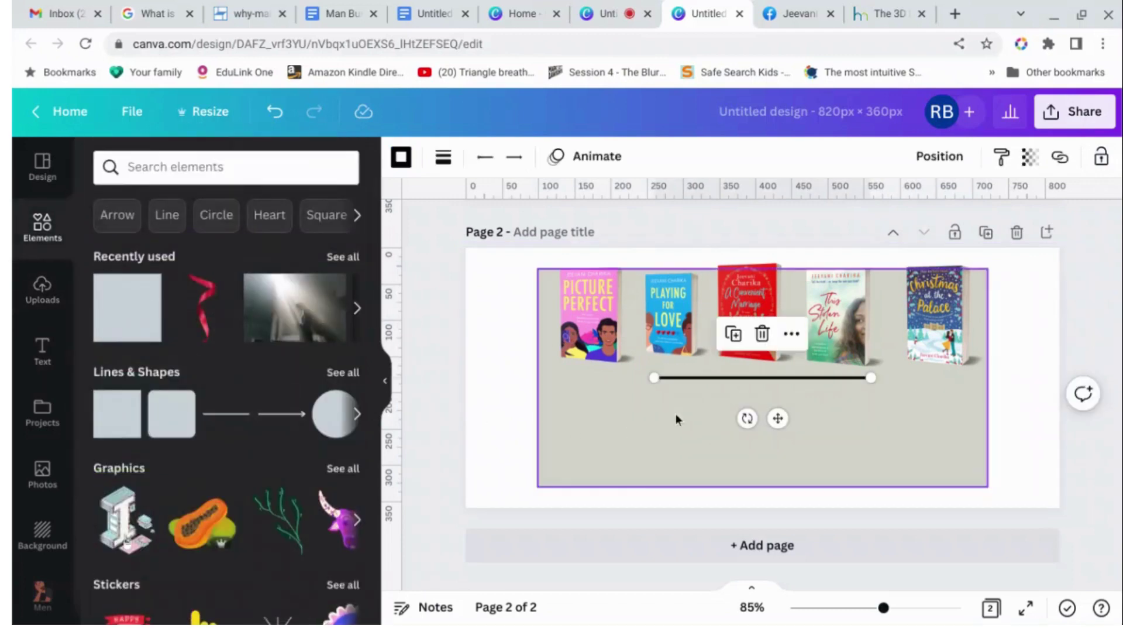
left_click_drag(654, 378, 460, 380)
left_click_drag(871, 377, 1069, 377)
left_click_drag(784, 418, 788, 409)
left_click(751, 331)
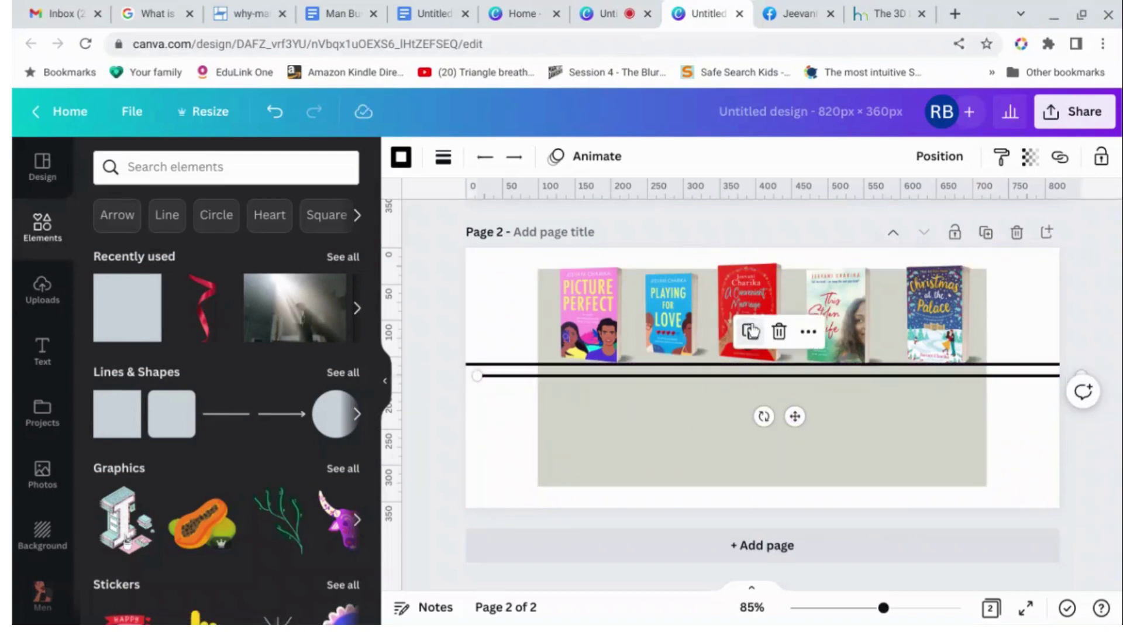
left_click_drag(795, 416, 766, 302)
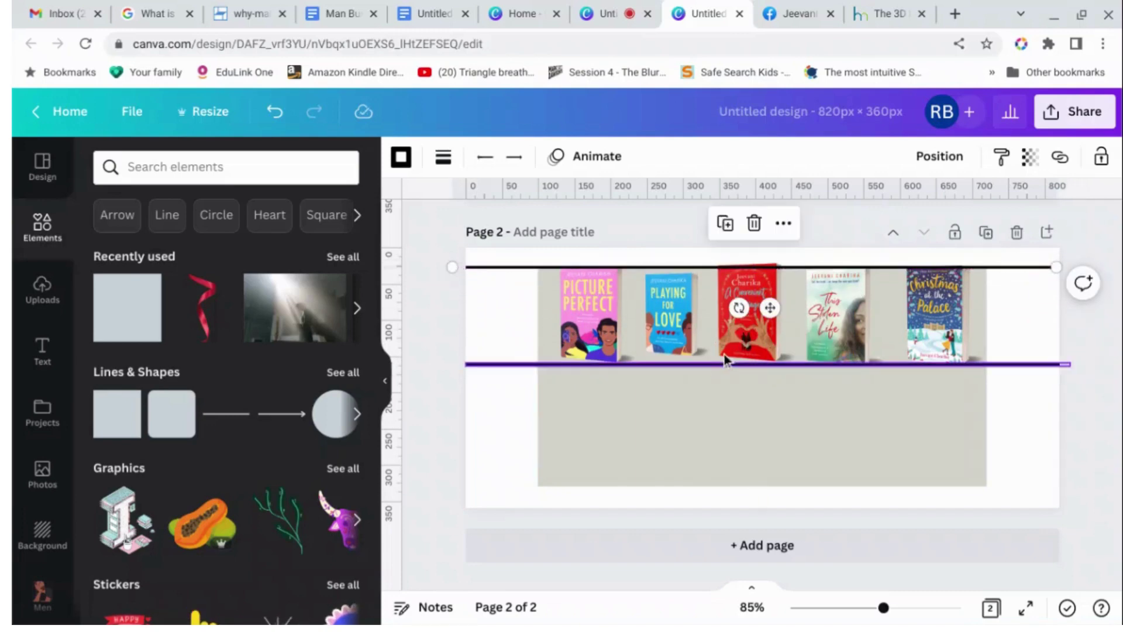
left_click(613, 334)
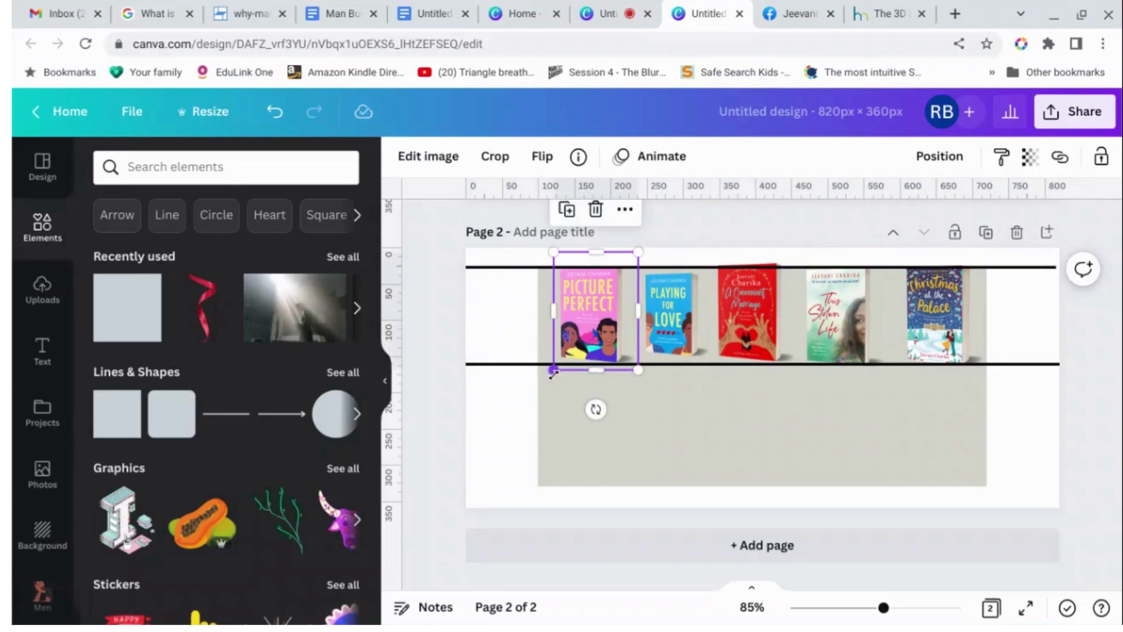
Resize Picture Perfect and Playing for Love to fill the space between the two lines.
left_click_drag(552, 371, 549, 374)
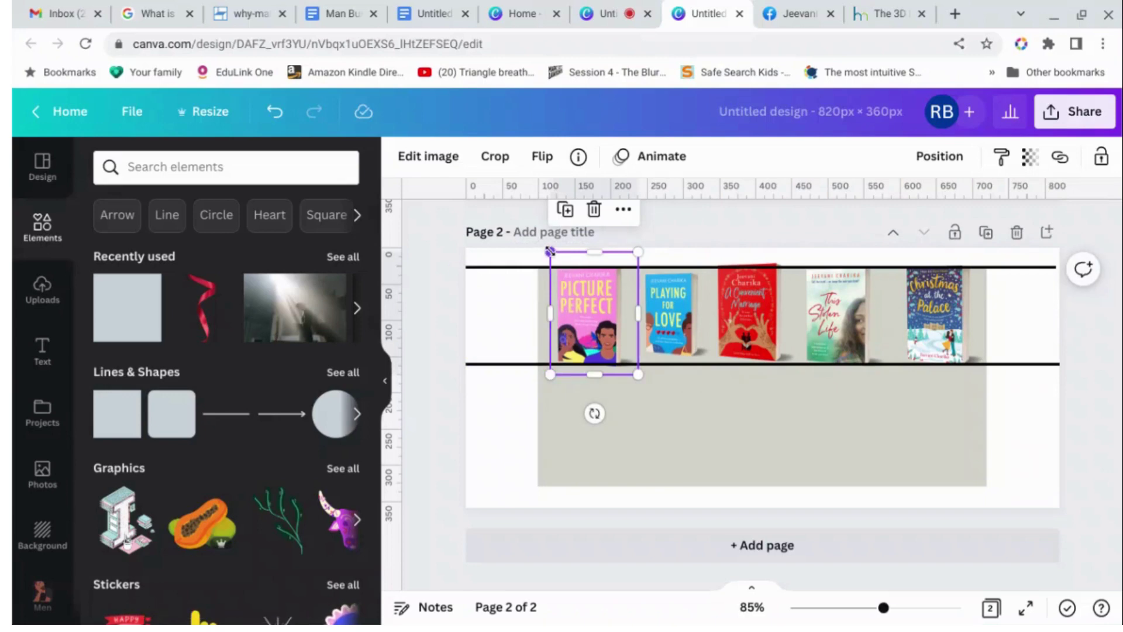
left_click_drag(550, 252, 550, 252)
left_click(670, 315)
left_click_drag(638, 253, 634, 252)
left_click_drag(713, 364, 723, 375)
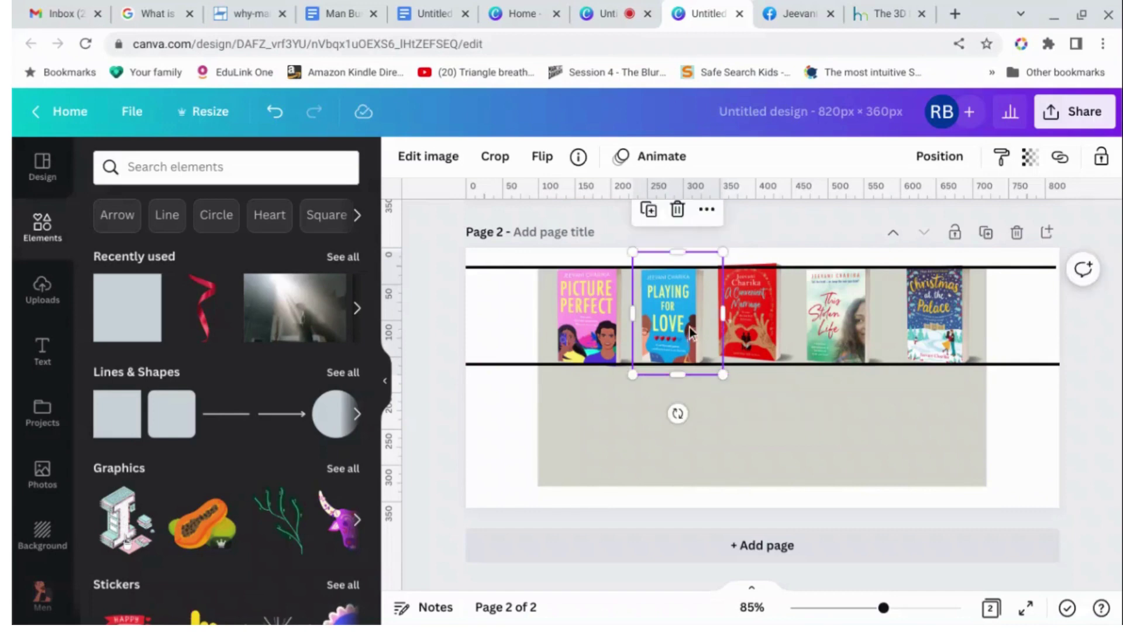
left_click_drag(690, 332, 688, 335)
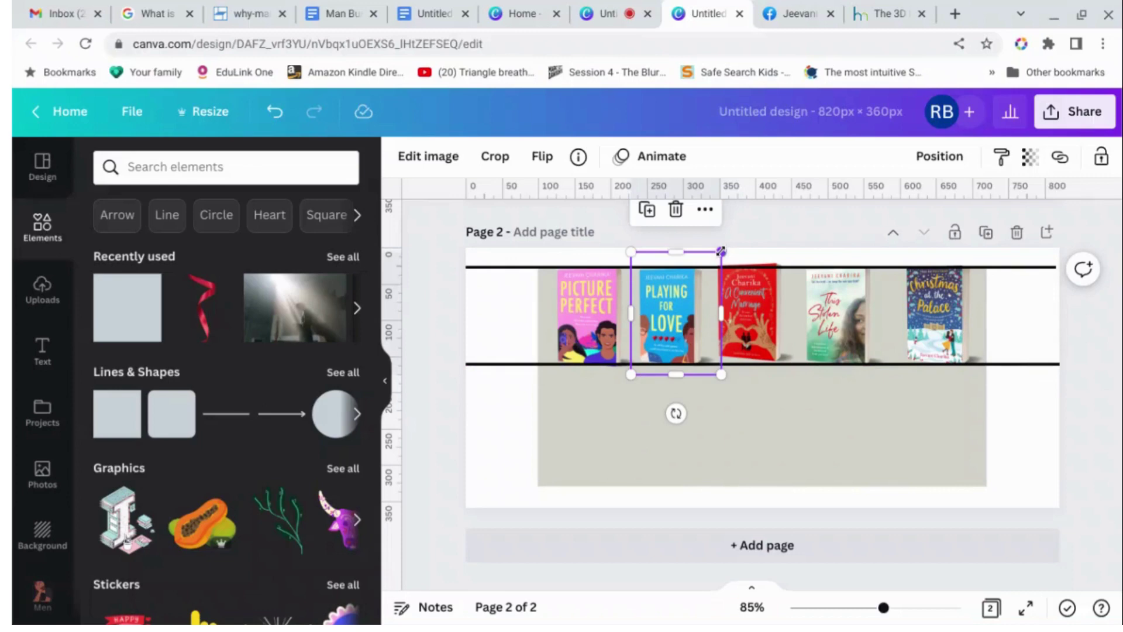
left_click_drag(720, 253, 722, 248)
Fit the red book, Christmas at the Palace and This Stolen Life (about 125 × 174 px) between the lines.
left_click(776, 302)
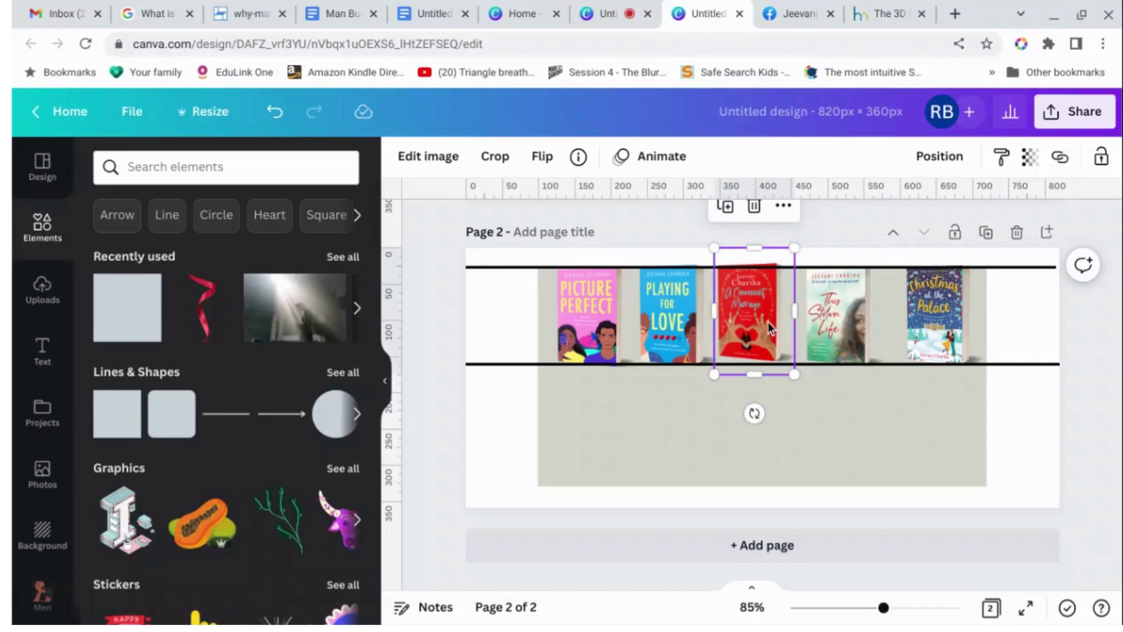
left_click_drag(768, 322, 769, 328)
left_click_drag(800, 255, 801, 252)
left_click(865, 317)
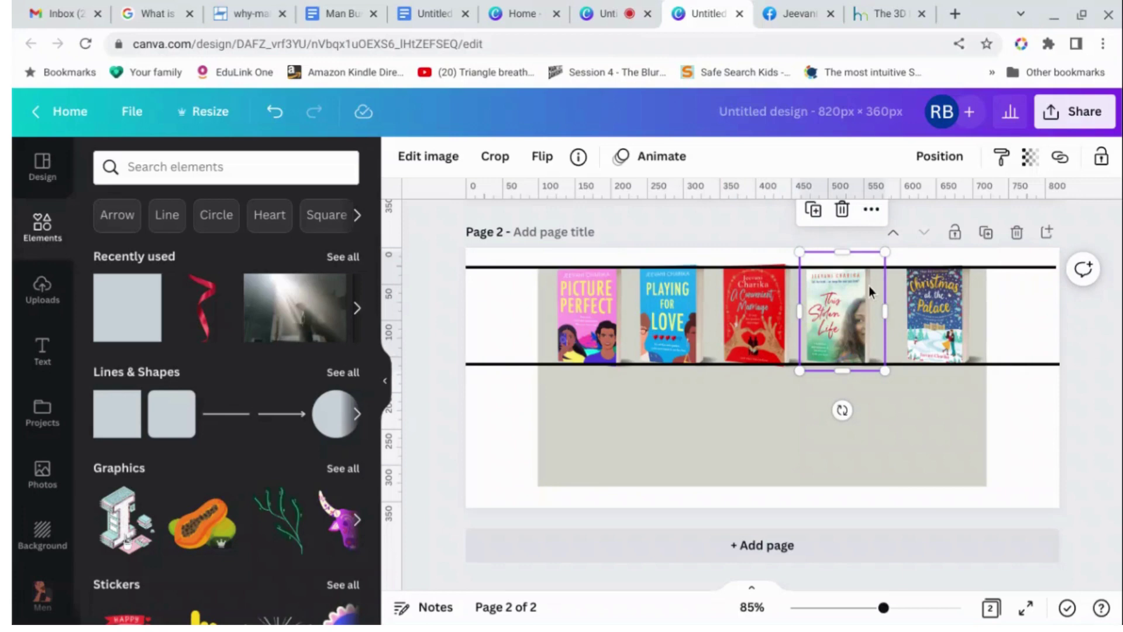
left_click_drag(869, 287, 892, 248)
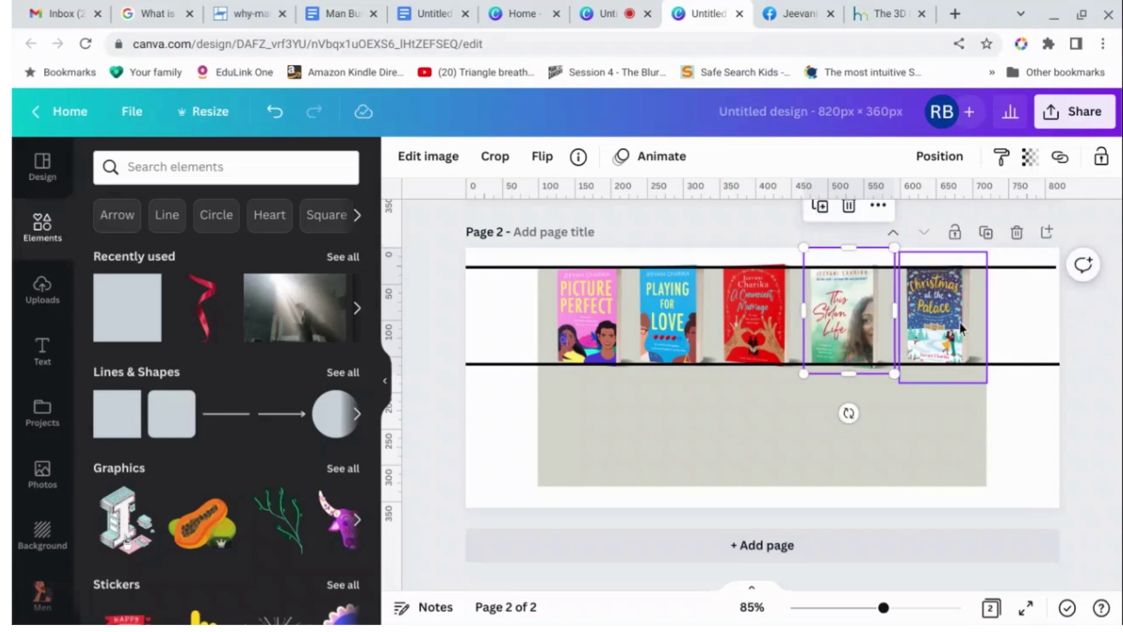
left_click(960, 329)
left_click_drag(961, 328, 958, 290)
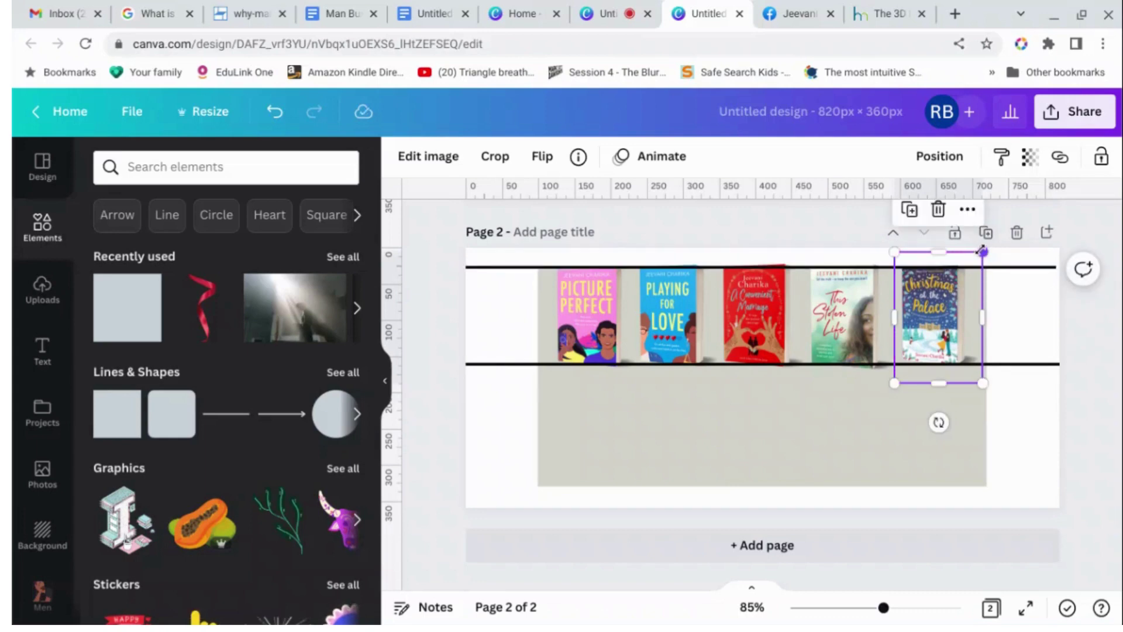
left_click_drag(853, 321, 857, 322)
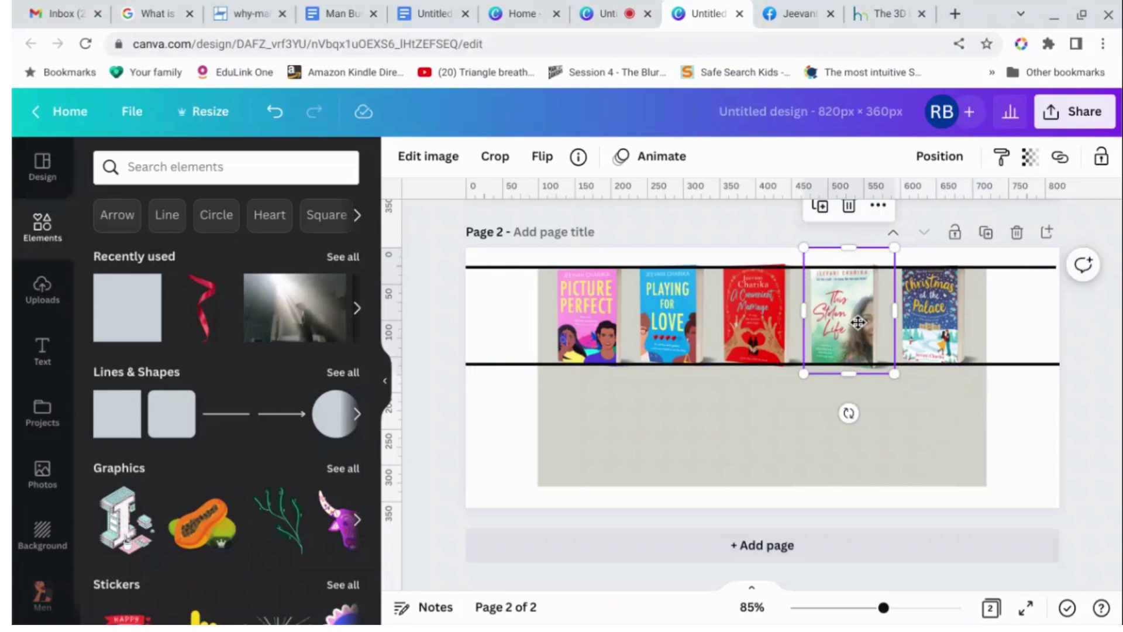
left_click_drag(894, 374, 894, 374)
left_click_drag(881, 331, 885, 330)
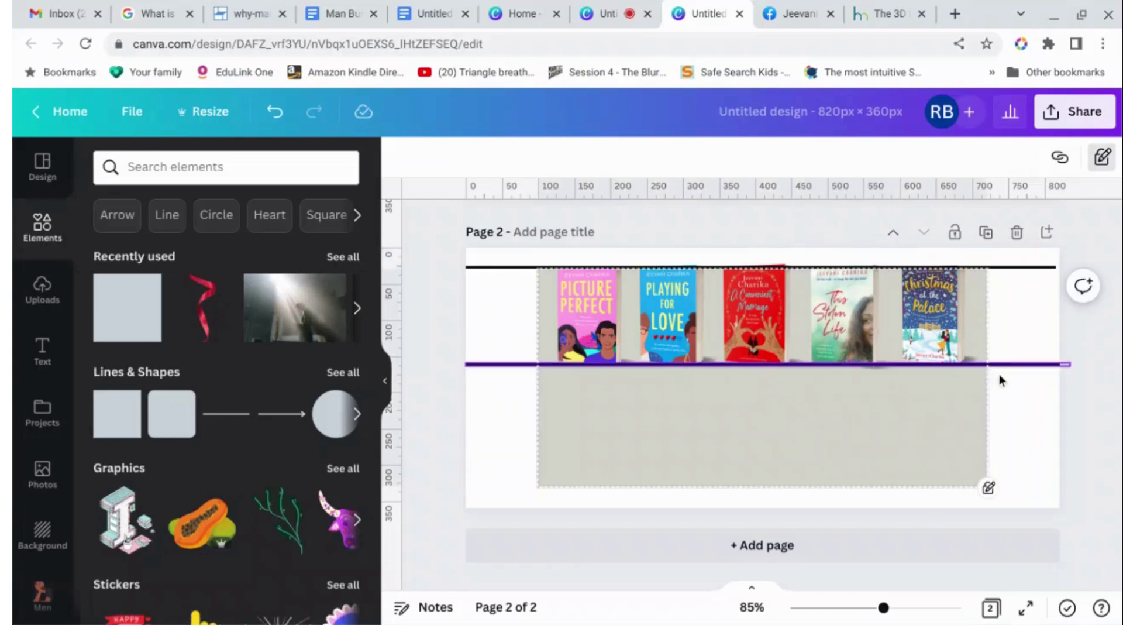
Delete the top and bottom black guide lines.
left_click(1013, 365)
key("Delete")
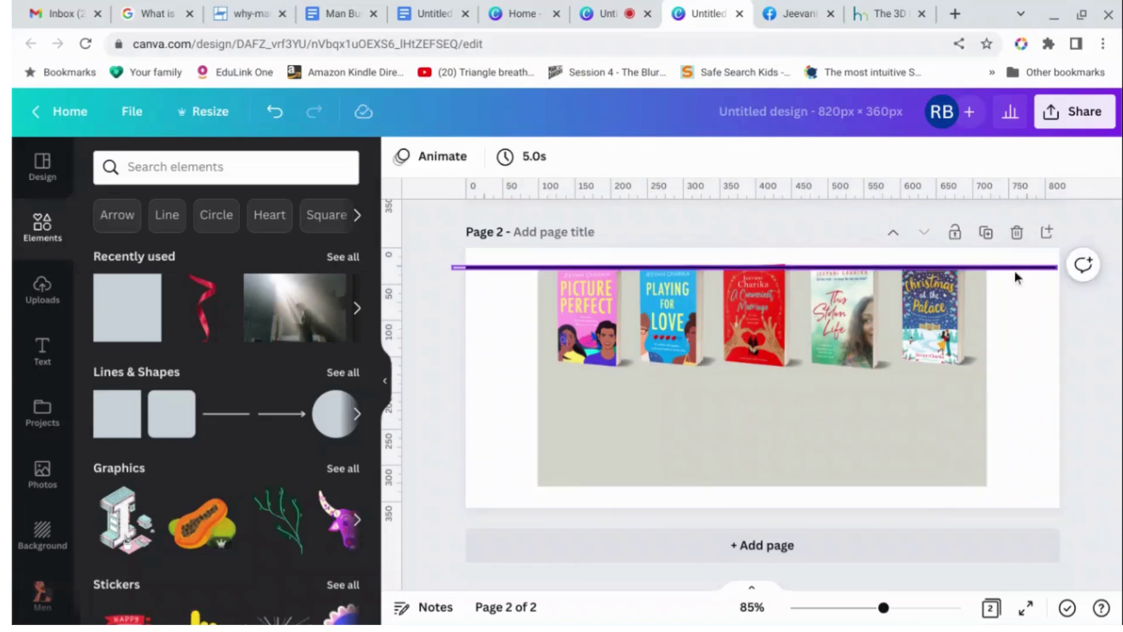
left_click(1014, 269)
key("Delete")
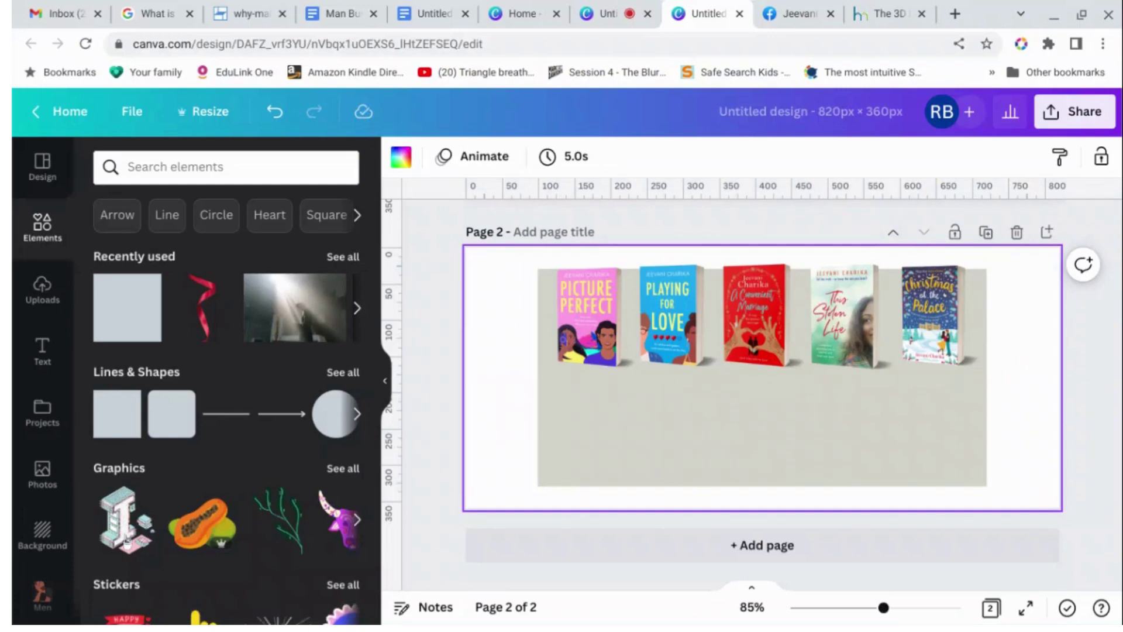
Slightly enlarge the Picture Perfect cover to match the others.
left_click(590, 317)
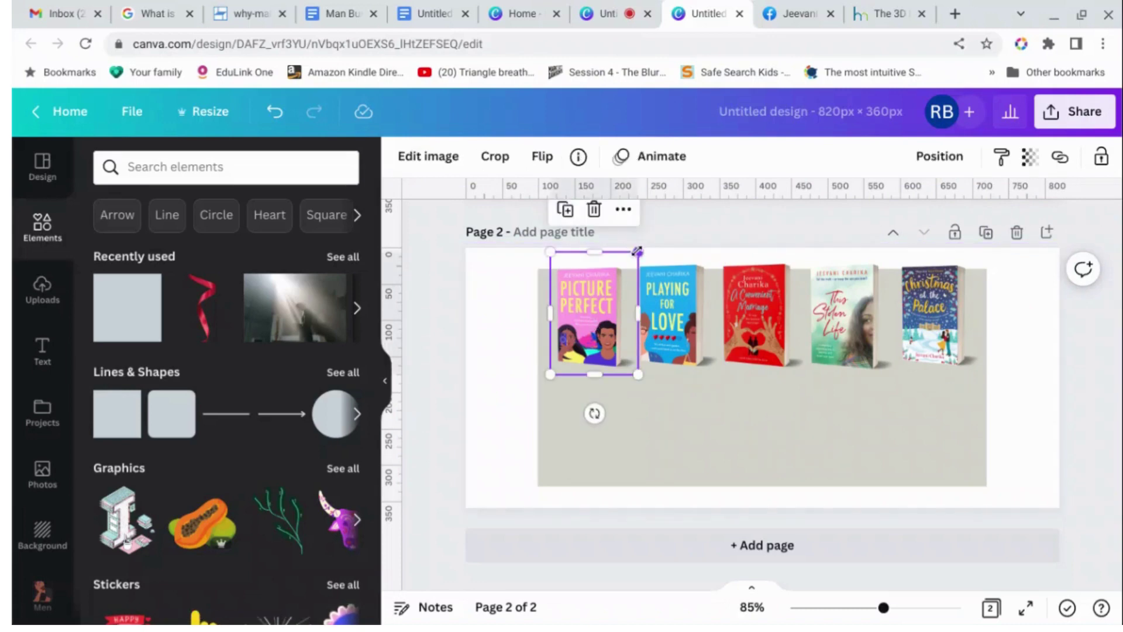
left_click_drag(637, 251, 642, 246)
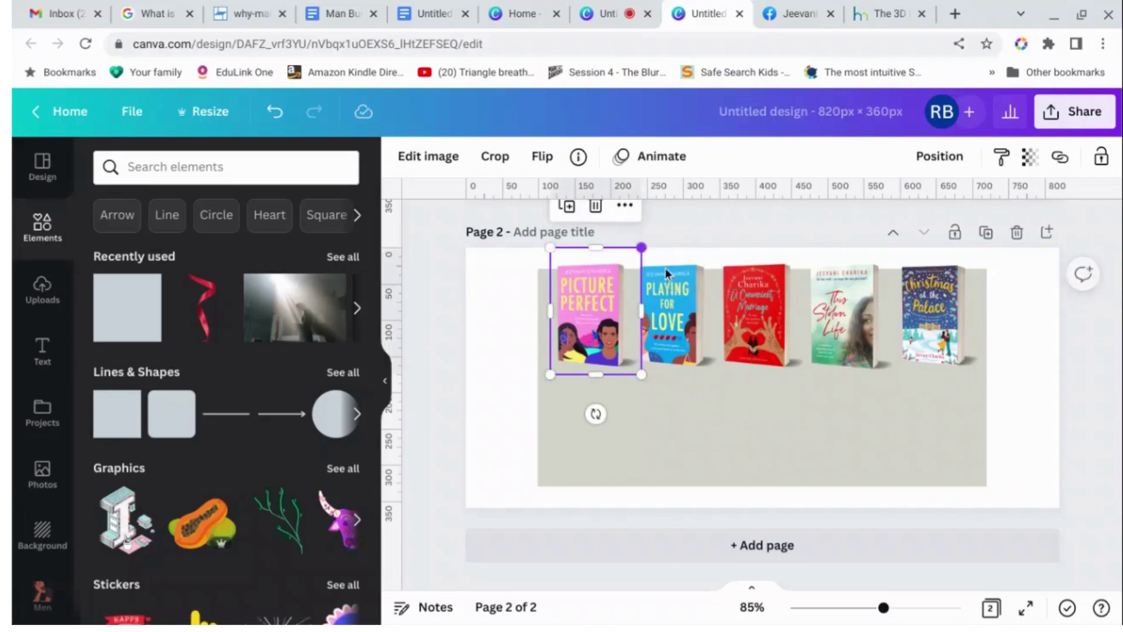
left_click(628, 466)
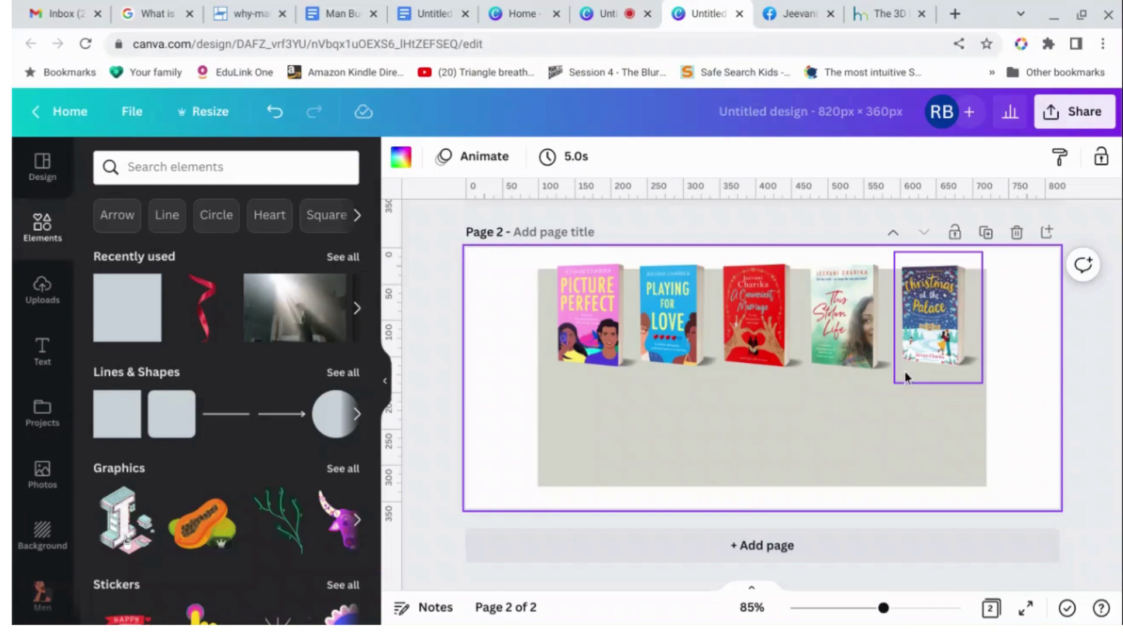
Copy the pink script author name from page 1 onto page 2 below the covers.
scroll(1112, 386, "up", 4)
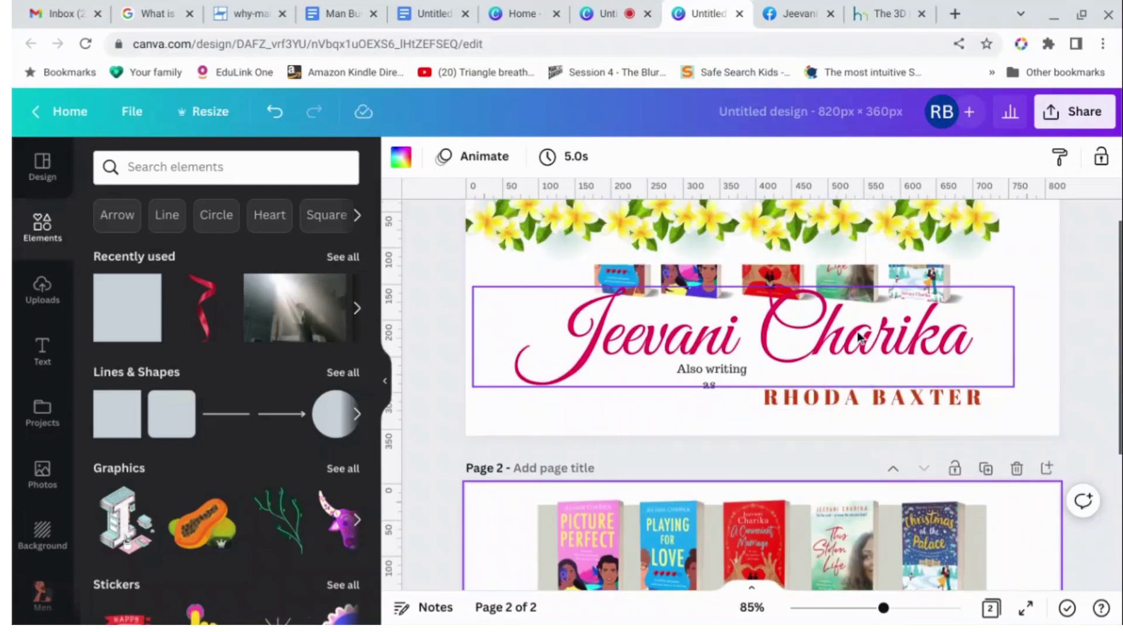
left_click(858, 337)
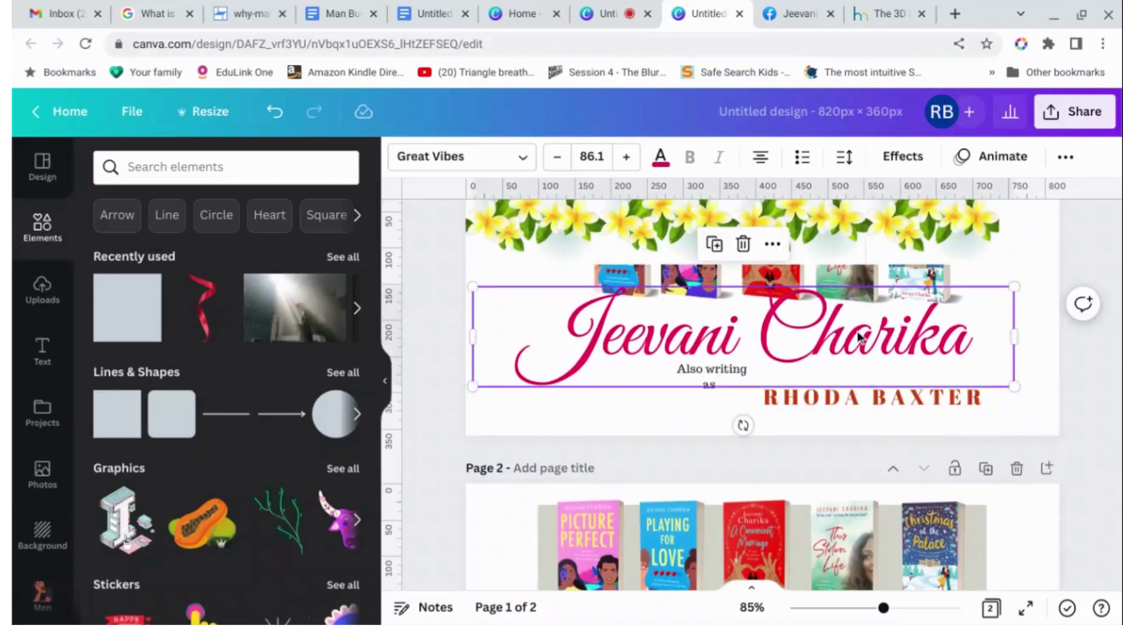
scroll(816, 392, "down", 4)
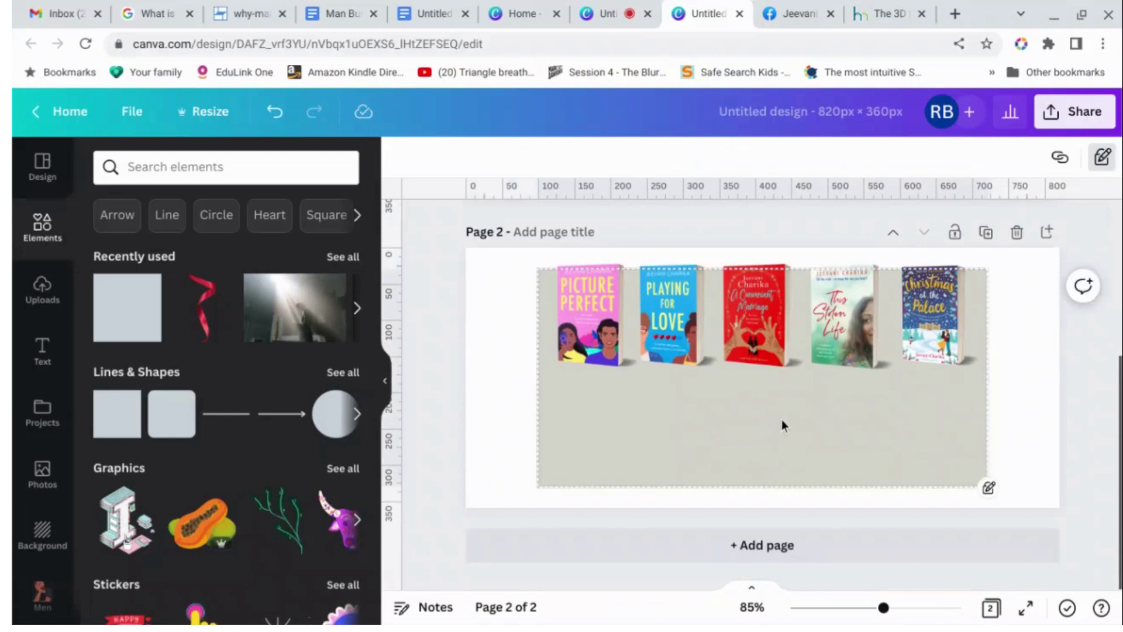
key("ctrl+v")
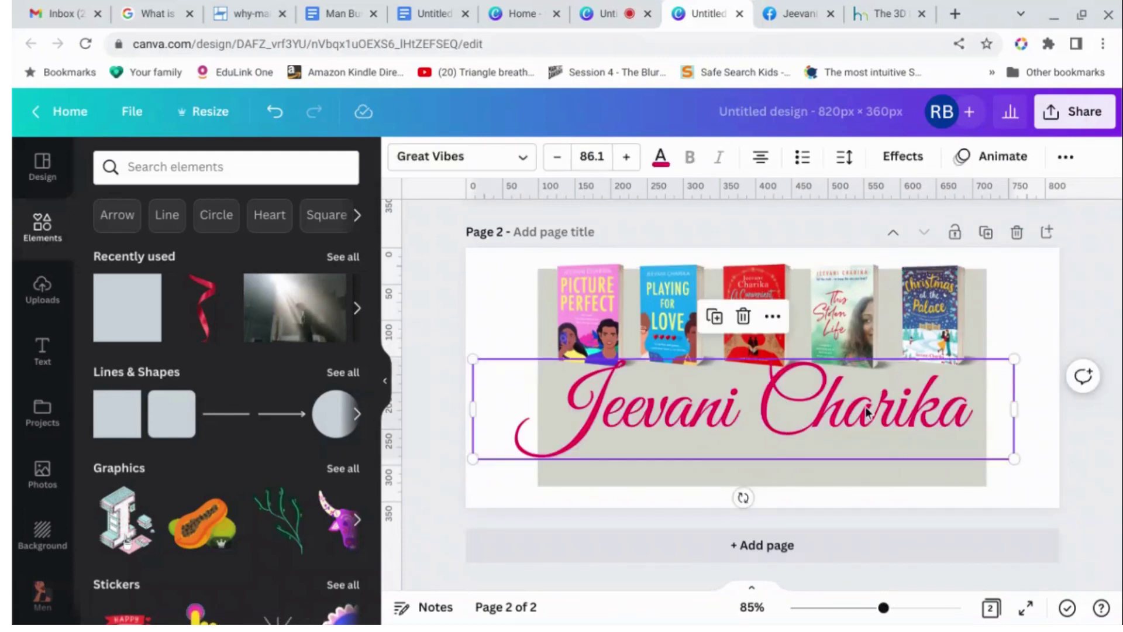
left_click(1105, 317)
Bring the 'Also writing as' pen-name line from page 1 onto page 2.
scroll(1105, 314, "up", 3)
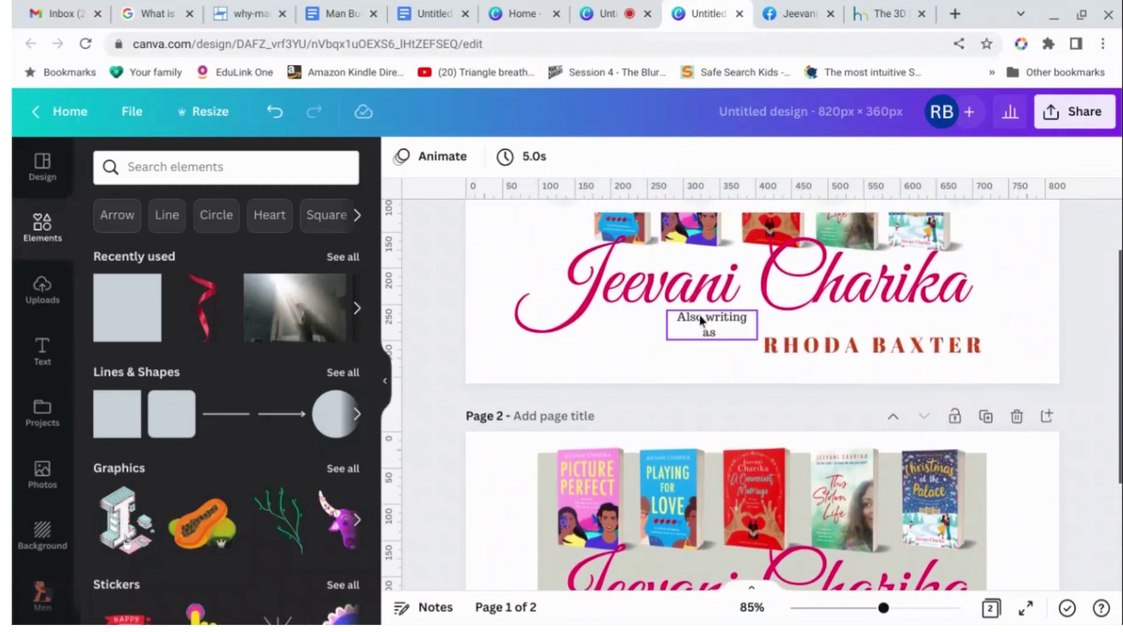
left_click(703, 320)
left_click(783, 348, "shift")
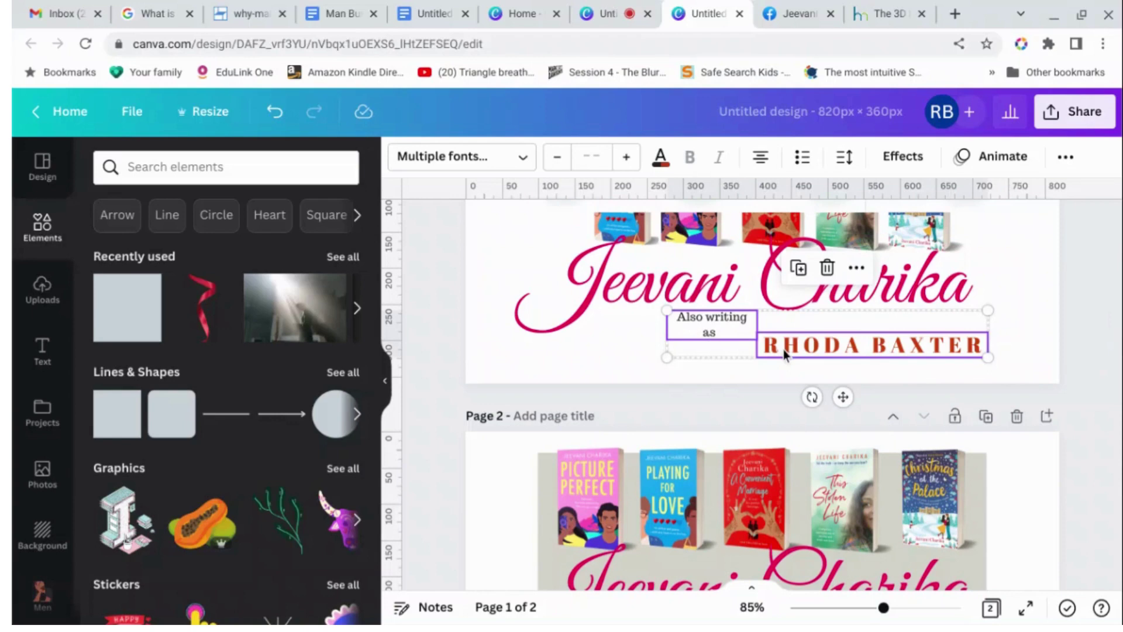
left_click(1095, 477)
scroll(1096, 478, "down", 1)
scroll(847, 496, "down", 3)
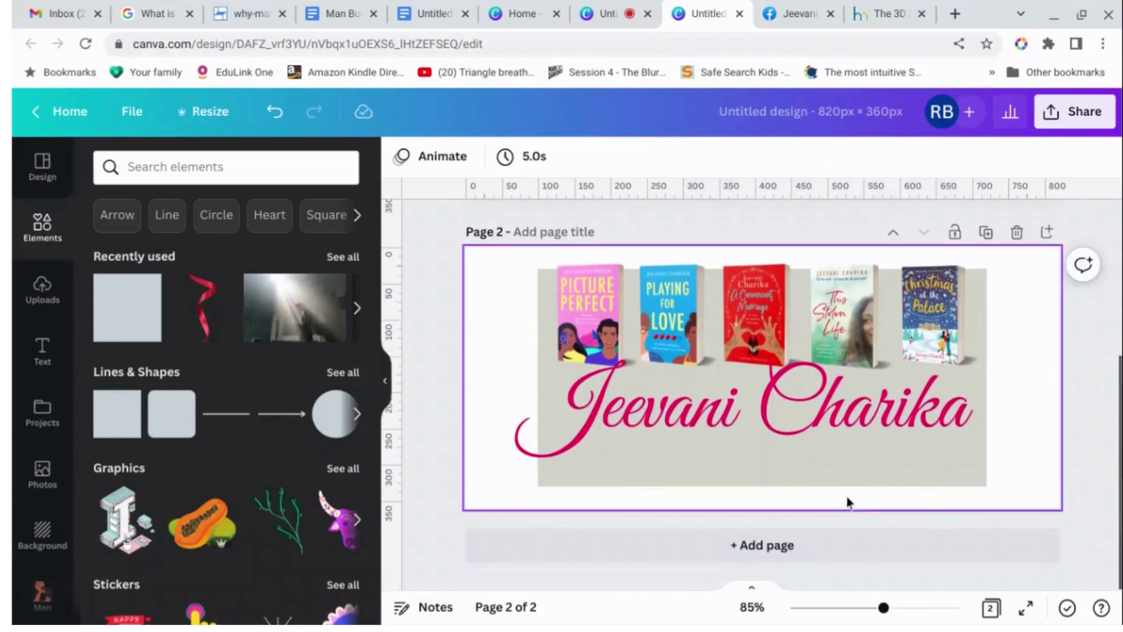
left_click(816, 460)
left_click(845, 476)
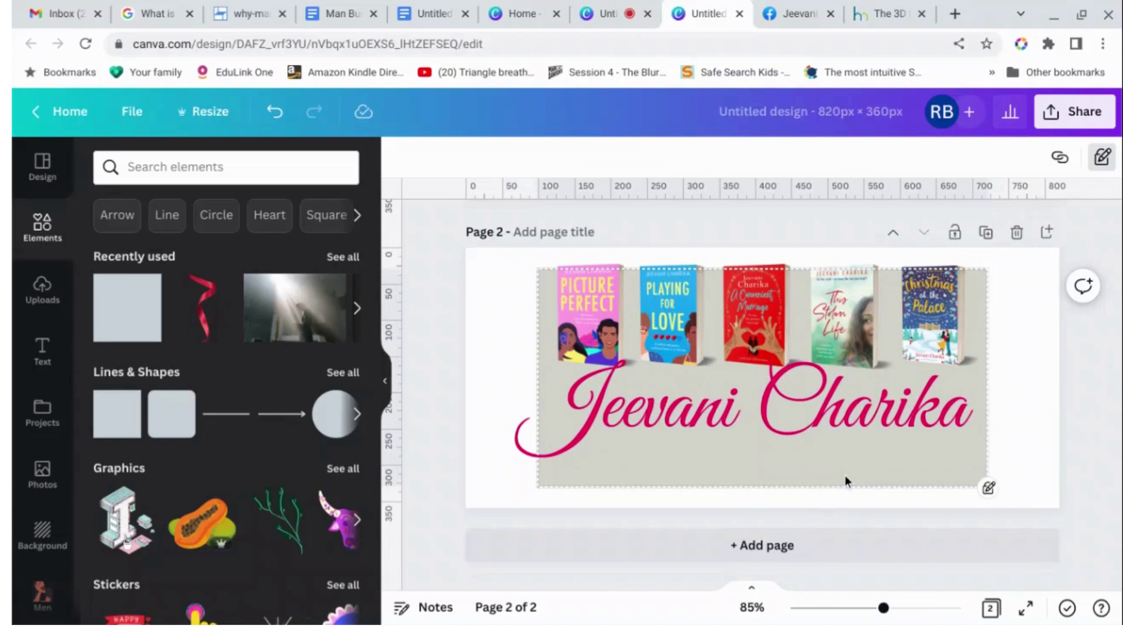
key("ctrl+z")
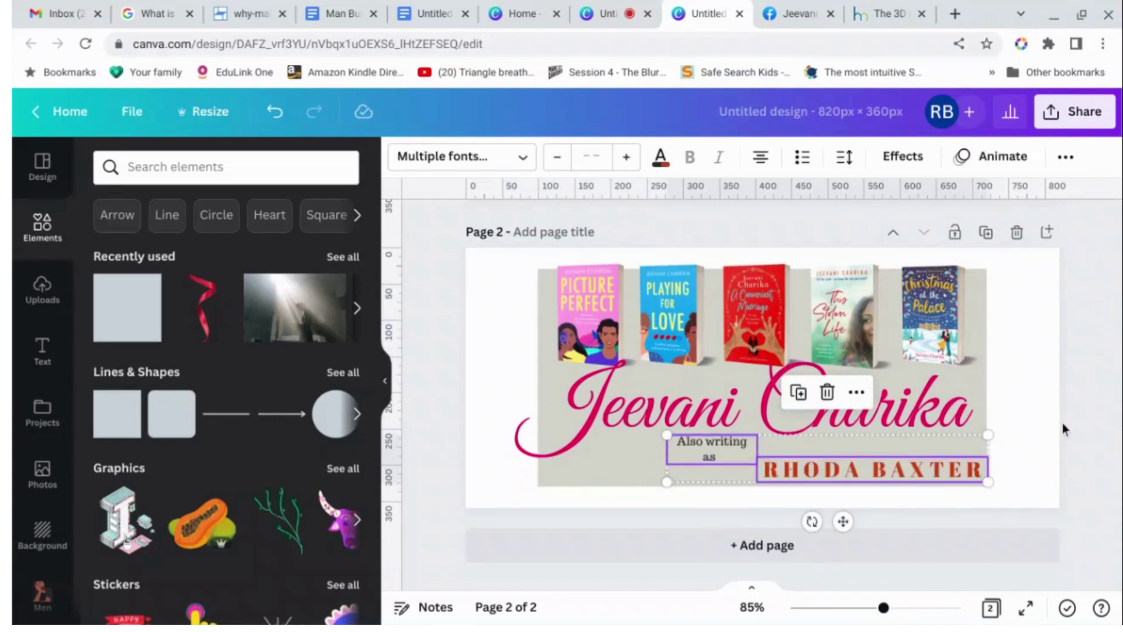
left_click(1037, 418)
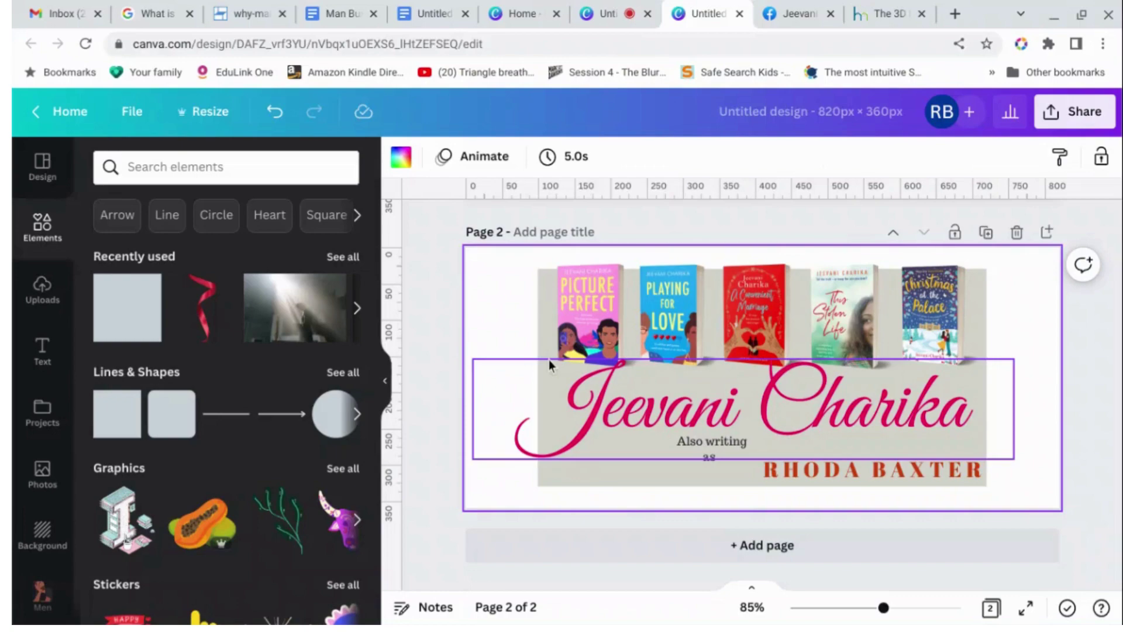
Paste the flower border onto Page 2 and stretch it across the bottom edge at full width.
left_click(530, 16)
left_click(702, 14)
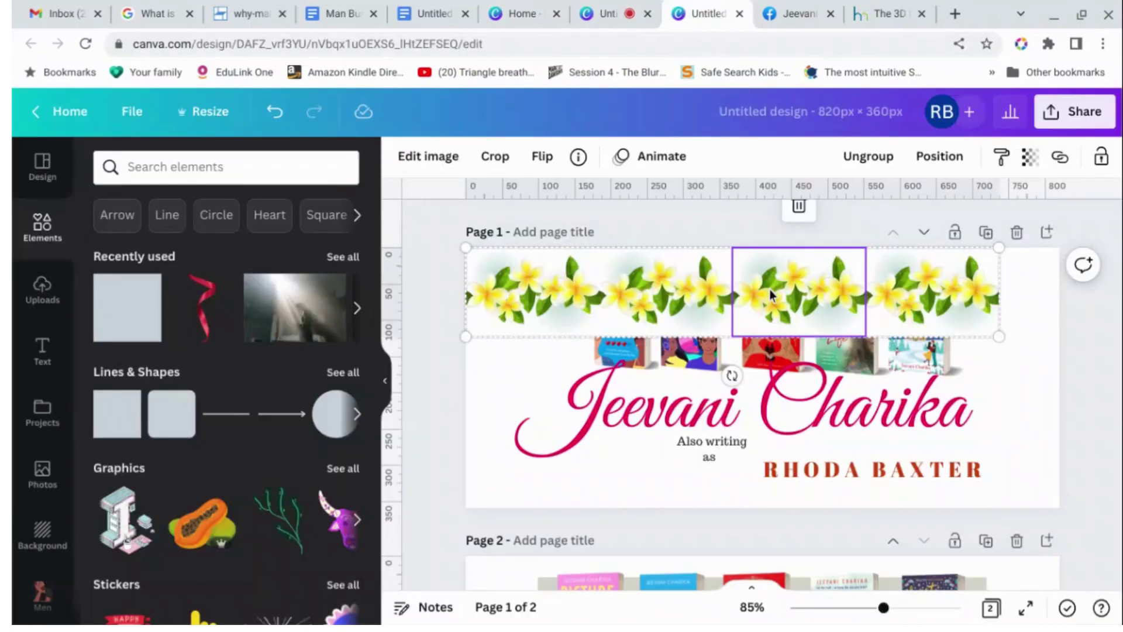
scroll(796, 375, "down", 5)
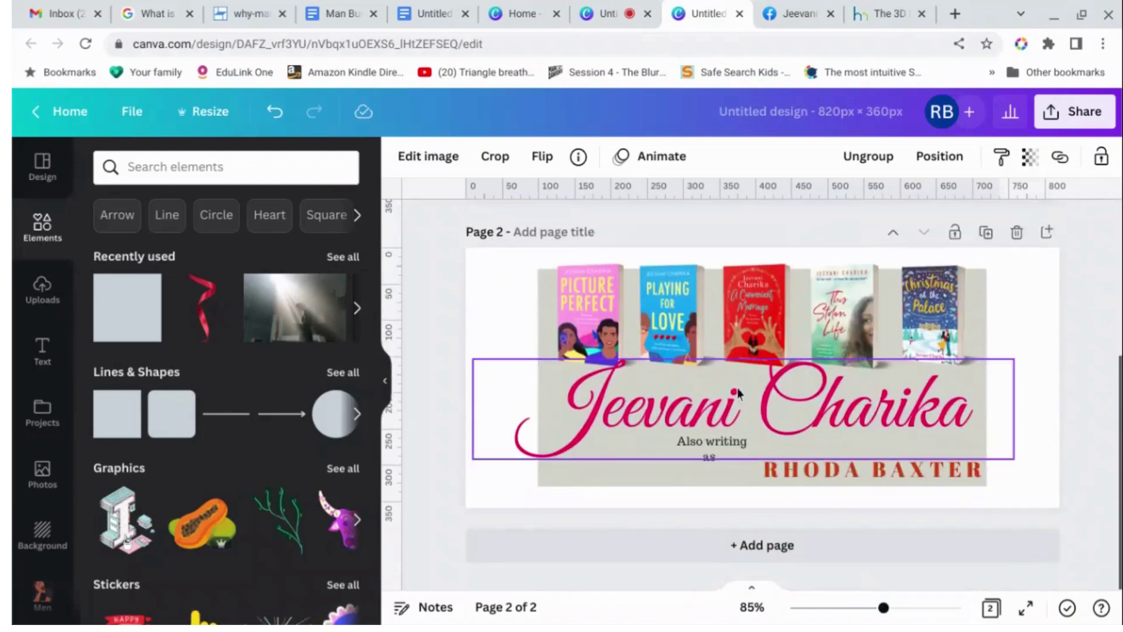
left_click(562, 498)
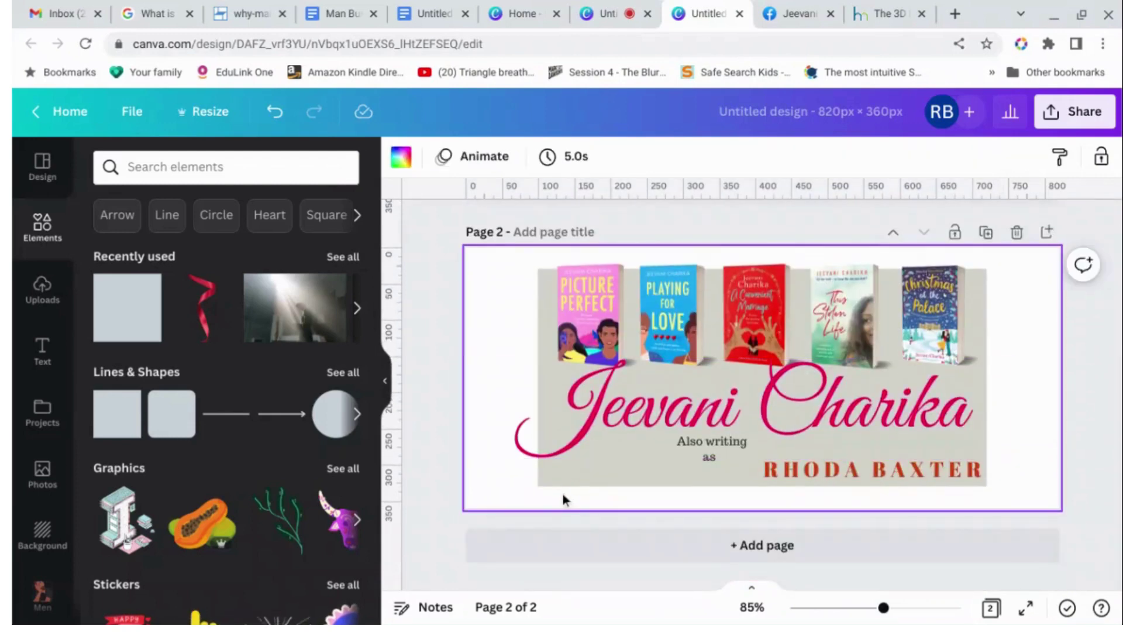
key("ctrl+v")
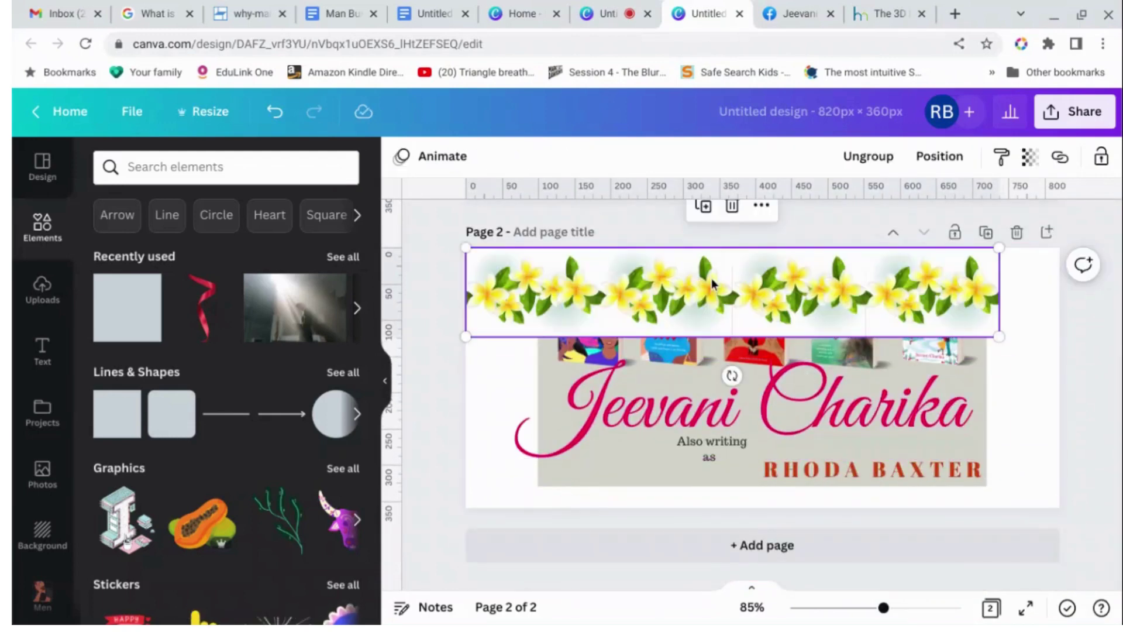
left_click_drag(715, 287, 709, 484)
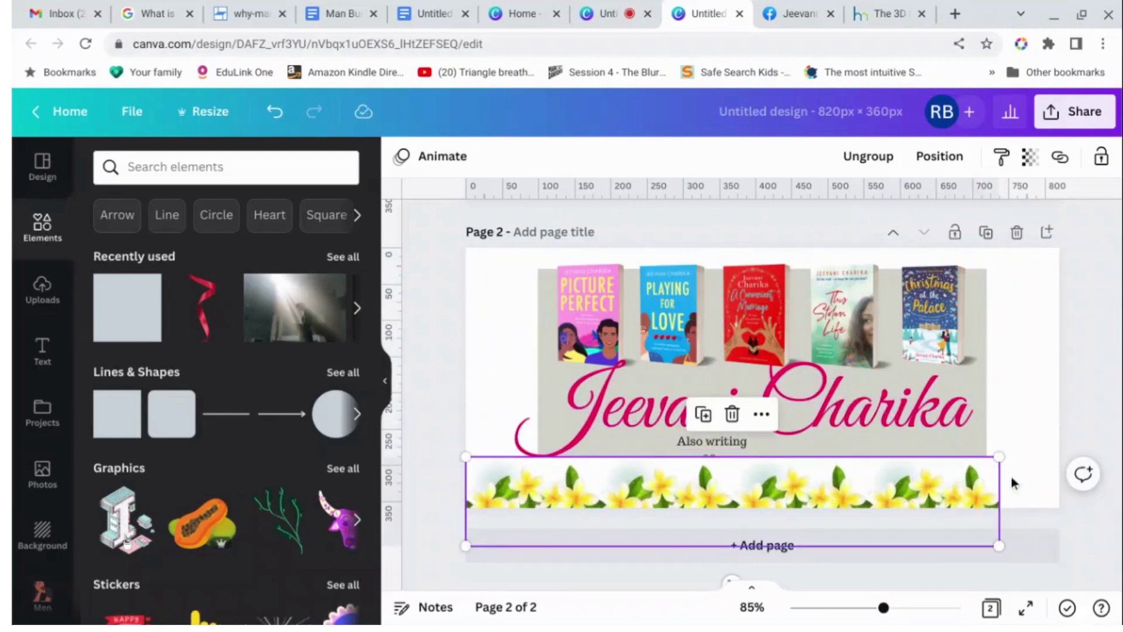
left_click_drag(999, 457, 1062, 457)
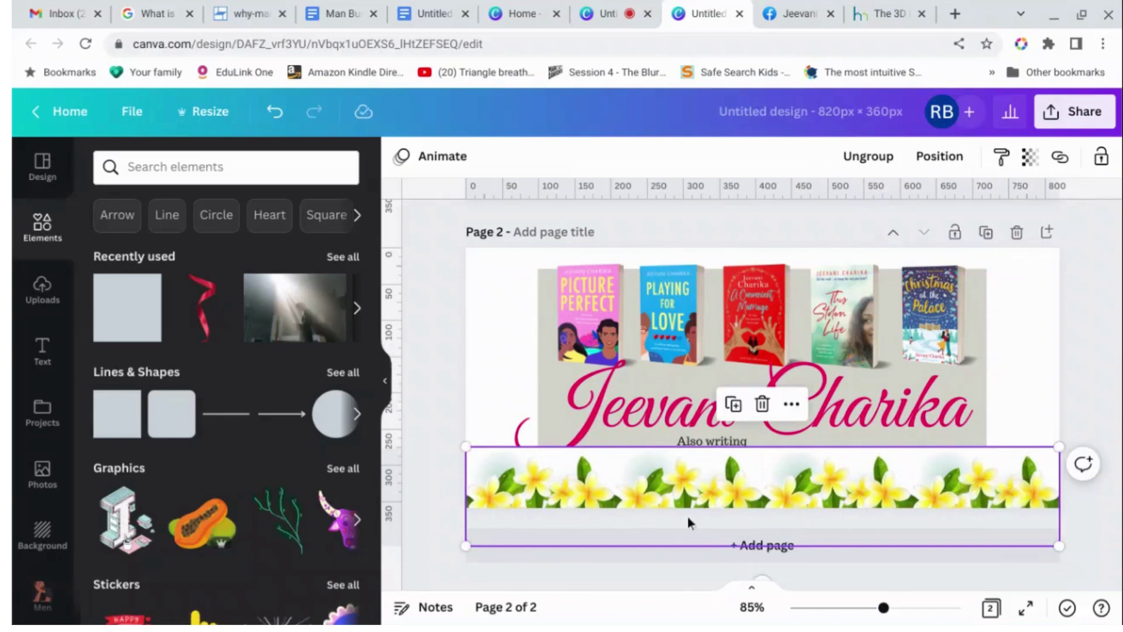
left_click_drag(465, 547, 453, 548)
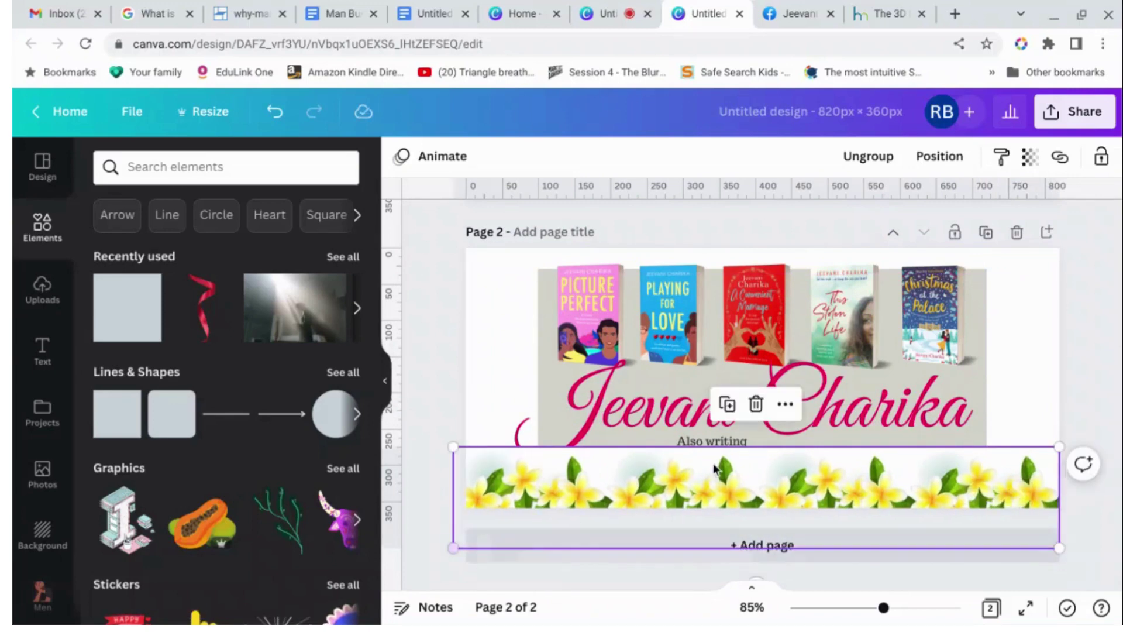
Send the rightmost flower tile to the back so the pen-name line stays visible.
left_click(819, 487)
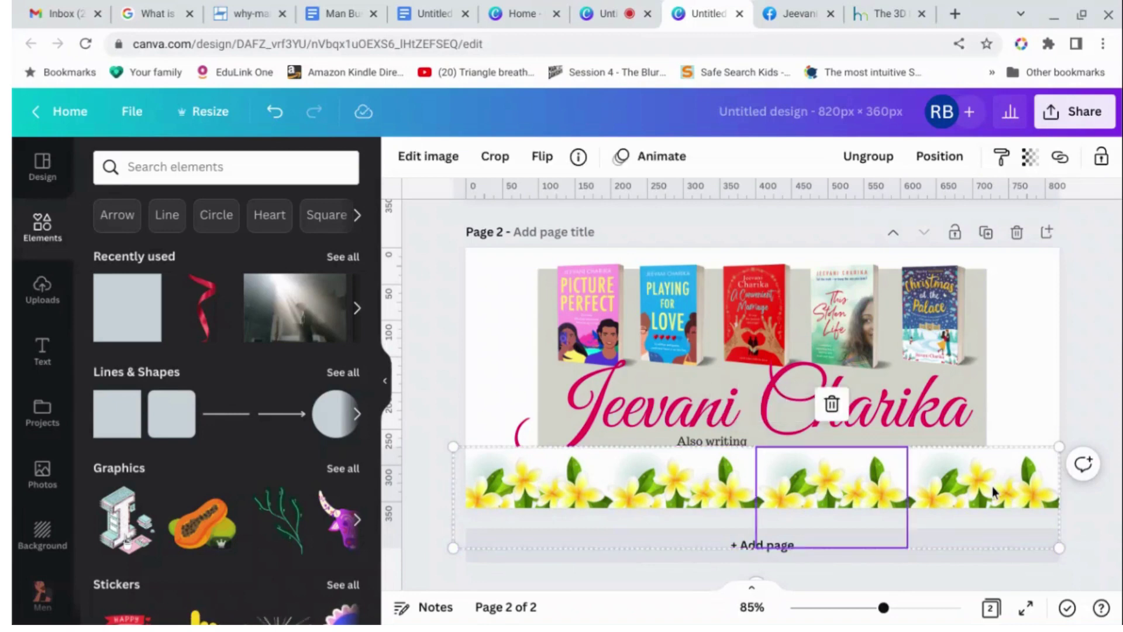
left_click(992, 491)
left_click(939, 156)
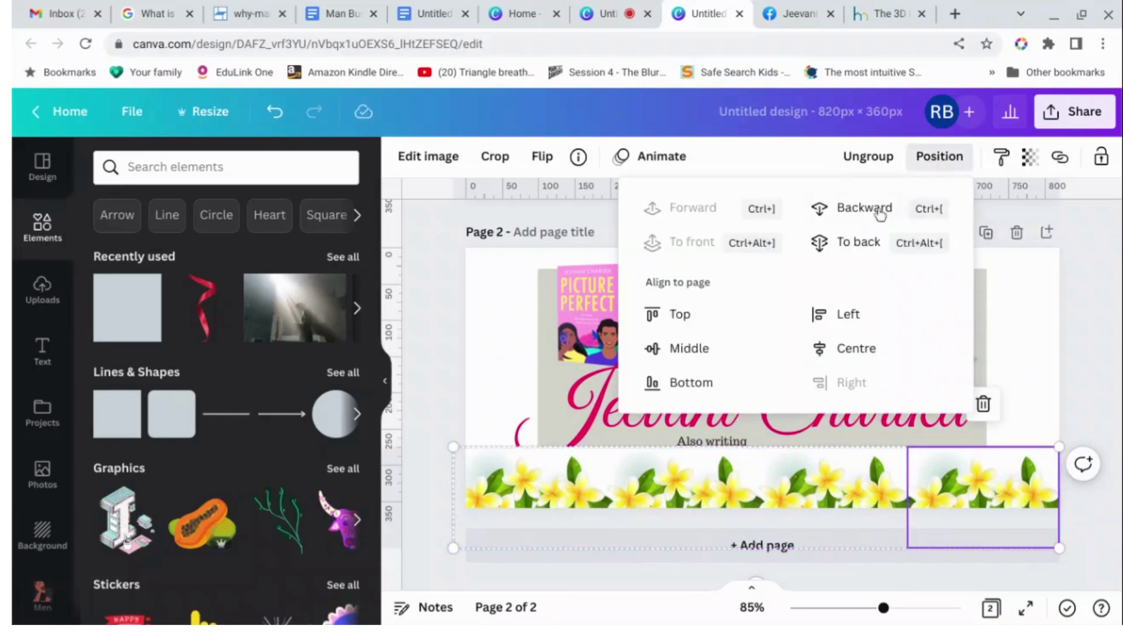
left_click(855, 241)
Duplicate the flower border and move the copy to the top of the page.
left_click(1019, 498)
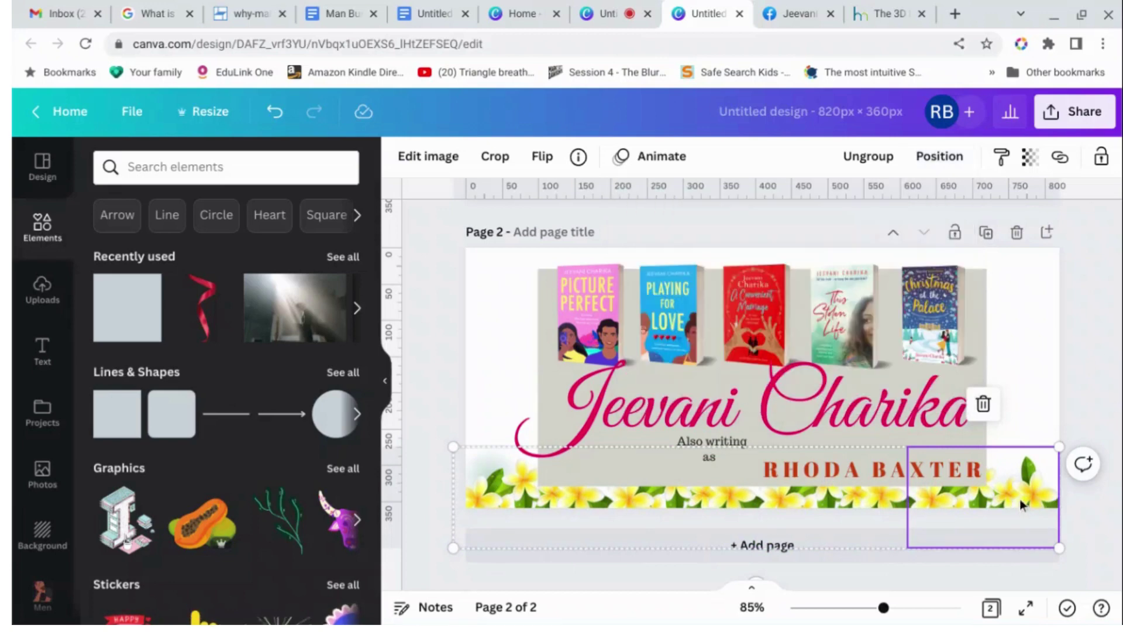
left_click(800, 504)
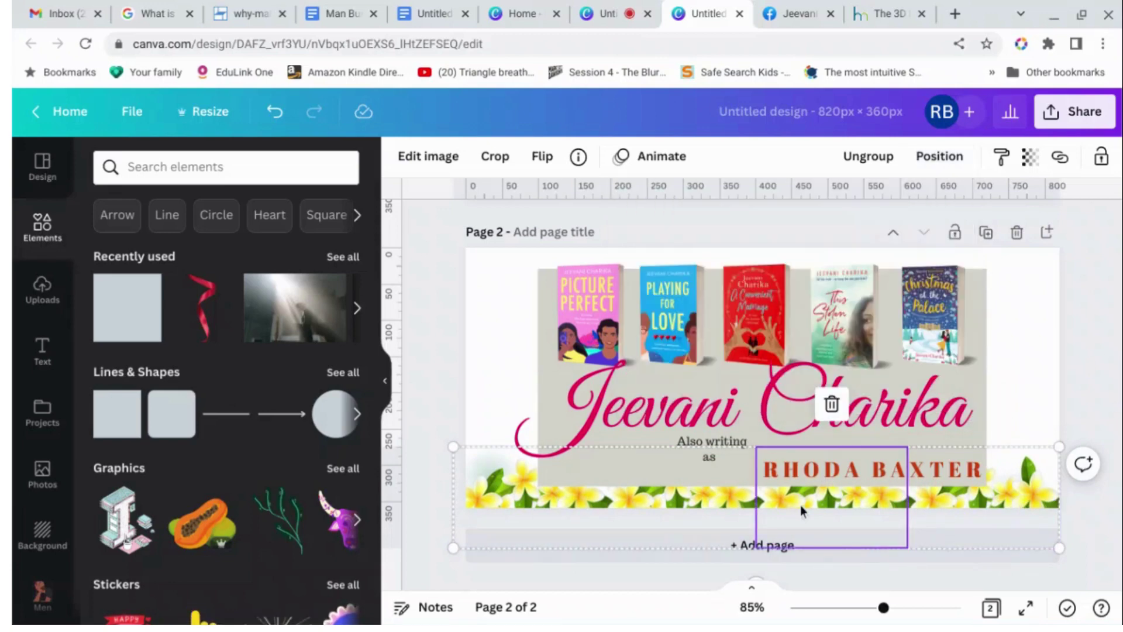
key("ctrl+d")
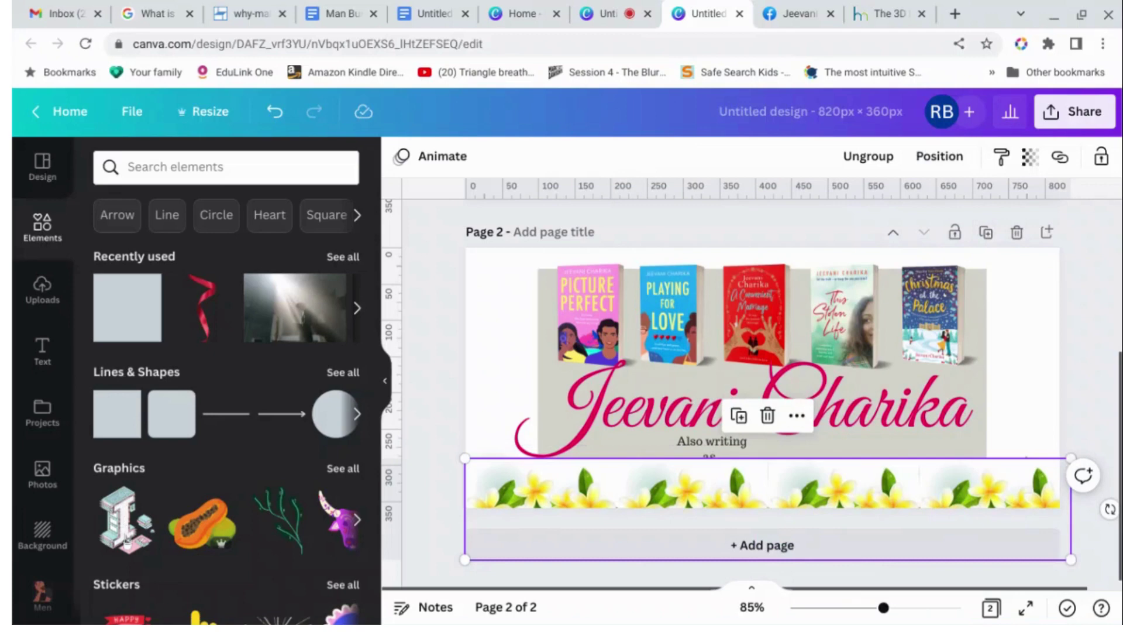
left_click_drag(827, 505, 812, 273)
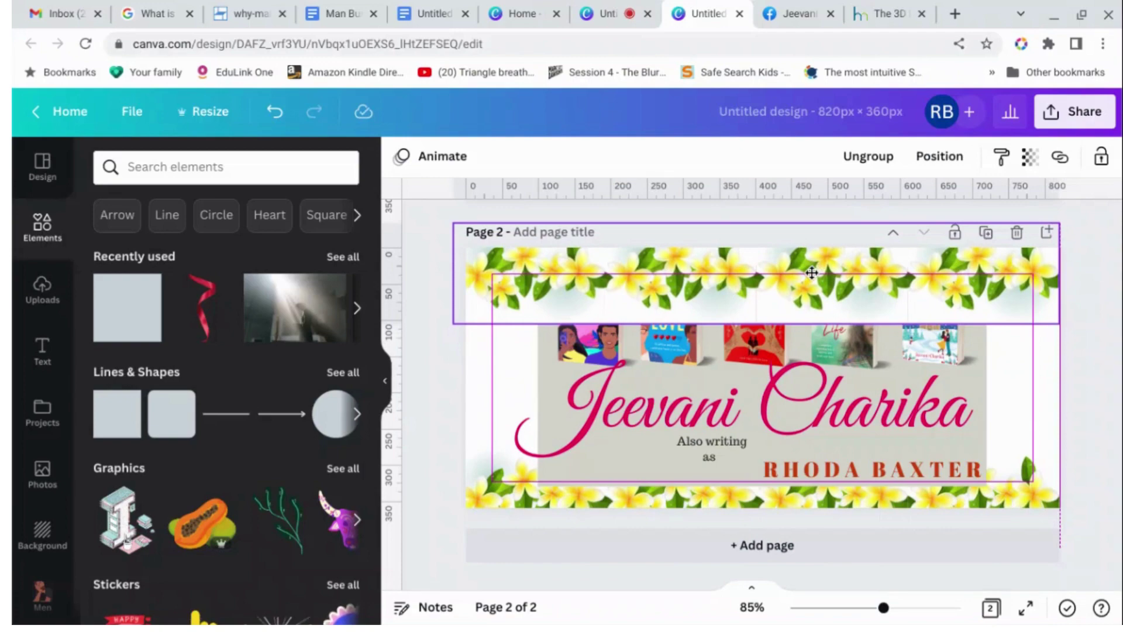
Fade the top flower border to about 19 transparency.
left_click(935, 165)
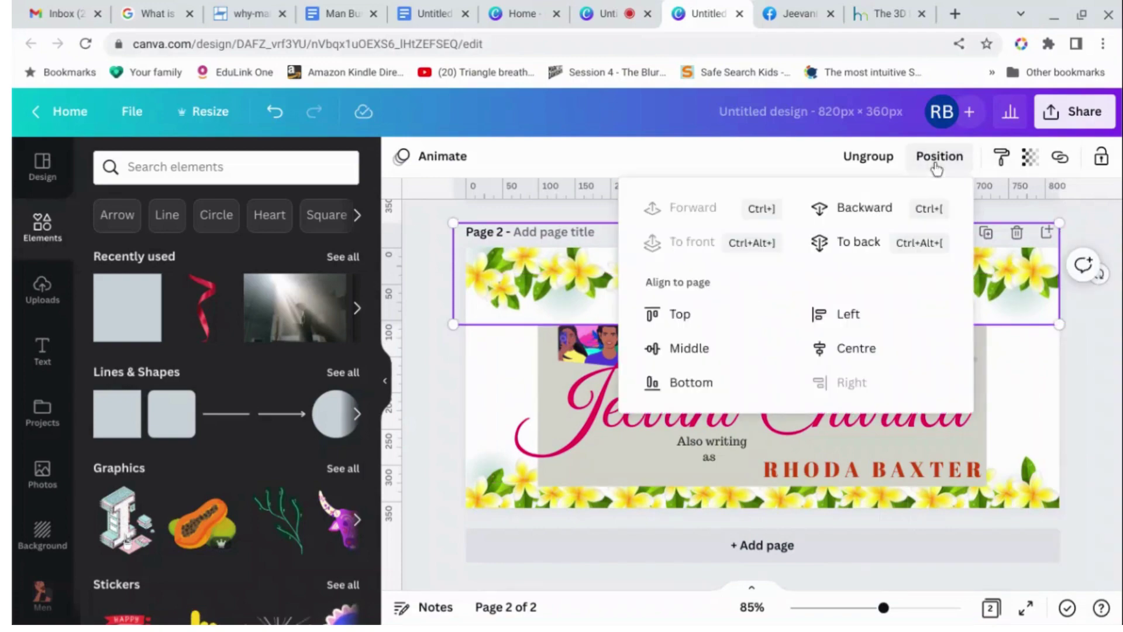
left_click(1030, 156)
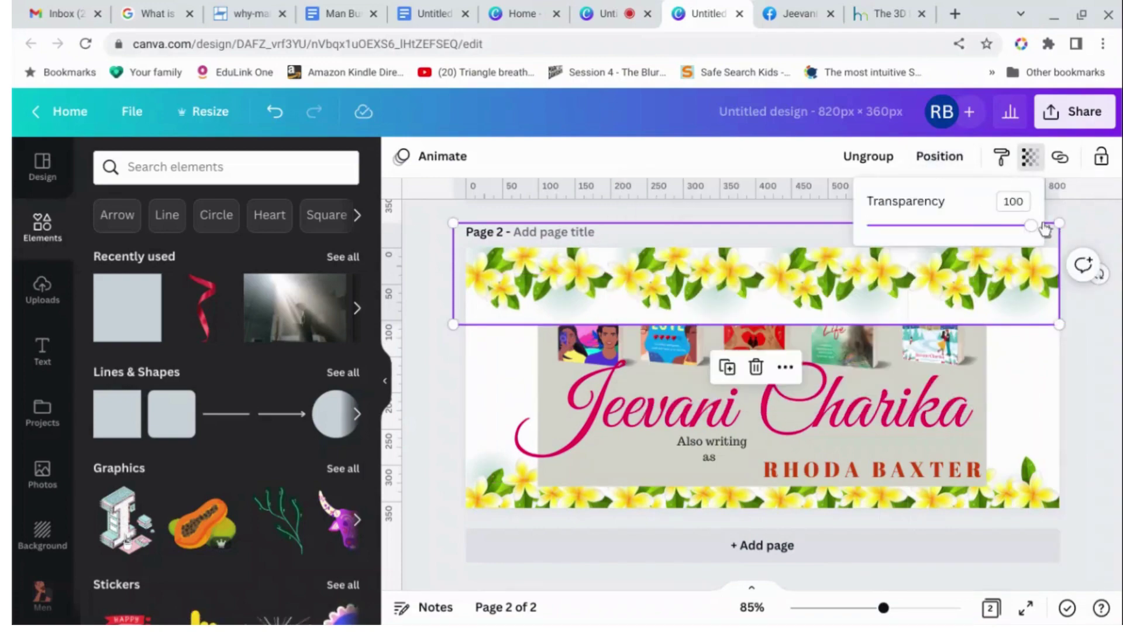
left_click_drag(1033, 231, 900, 249)
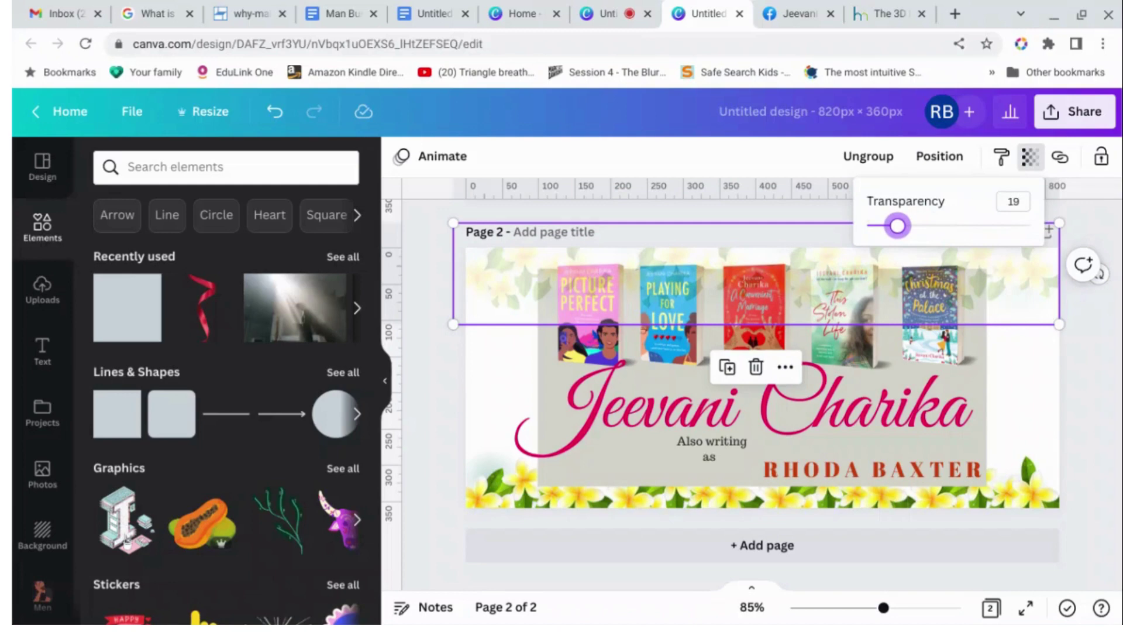
Move the top flower border backward behind the book covers.
left_click(936, 156)
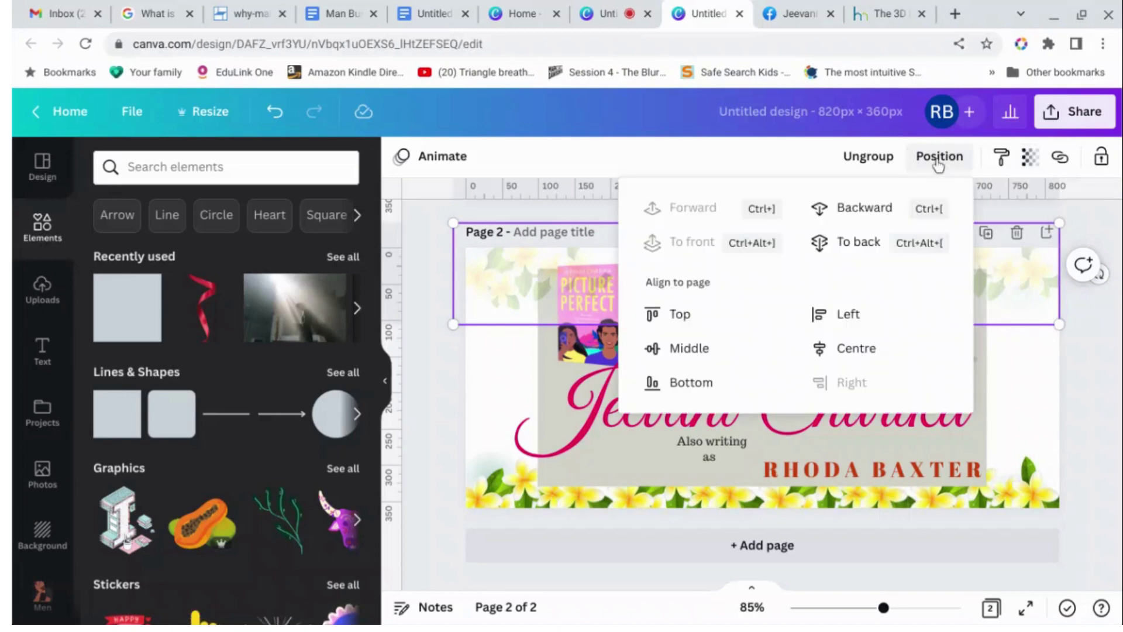
left_click(864, 222)
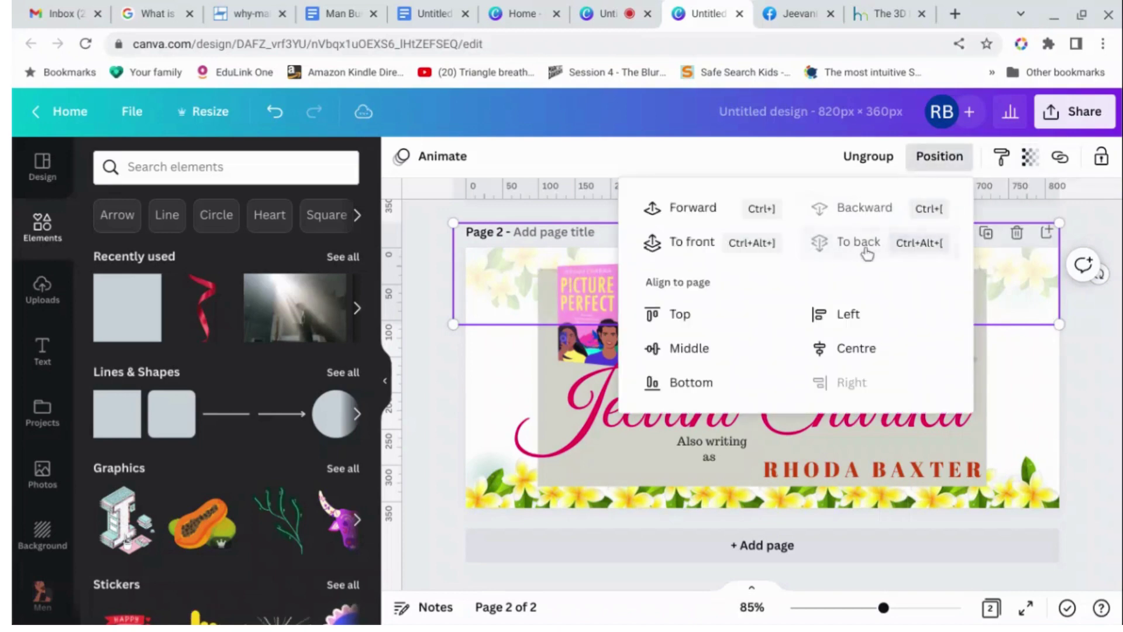
left_click(1112, 411)
left_click(1112, 413)
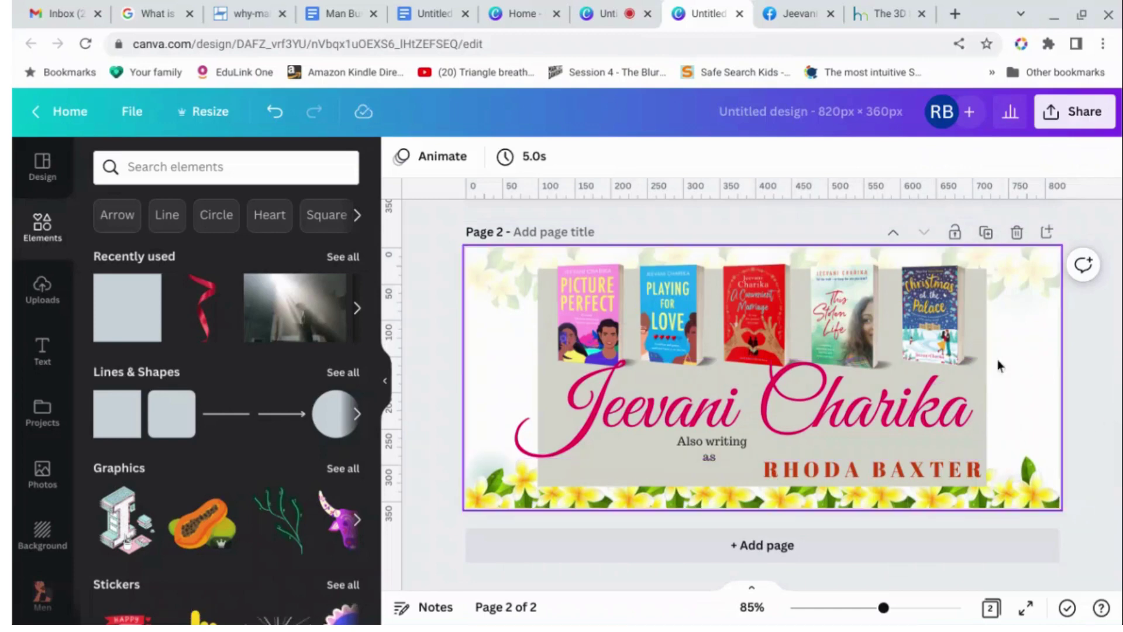
Unlock and delete the grey rectangle behind the books and author name.
left_click(556, 466)
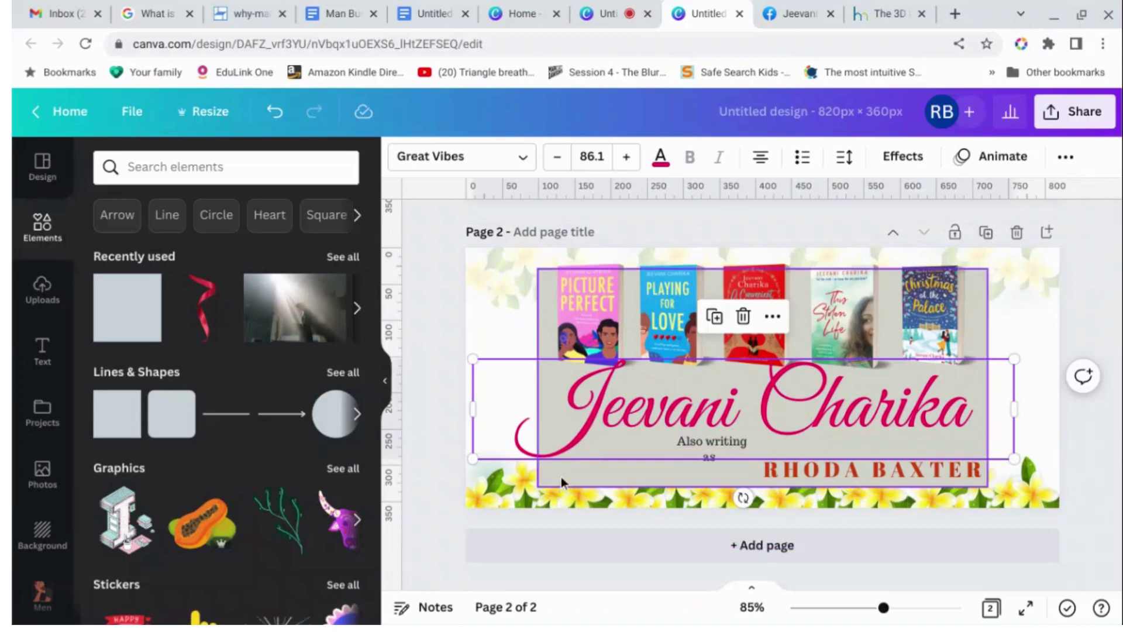
left_click(560, 476)
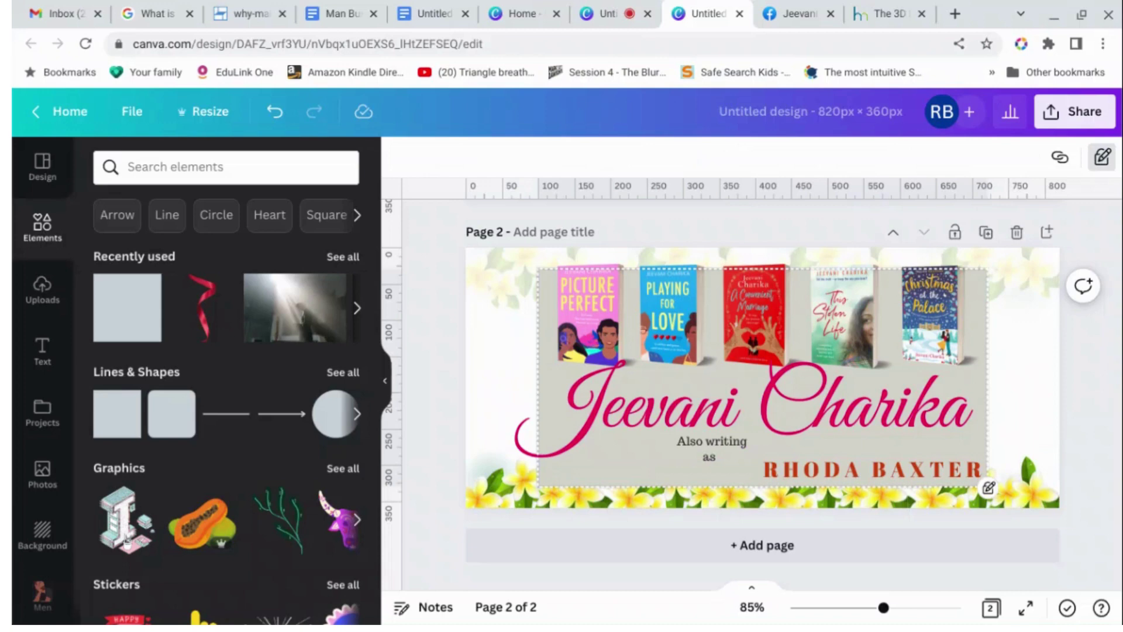
left_click(1100, 163)
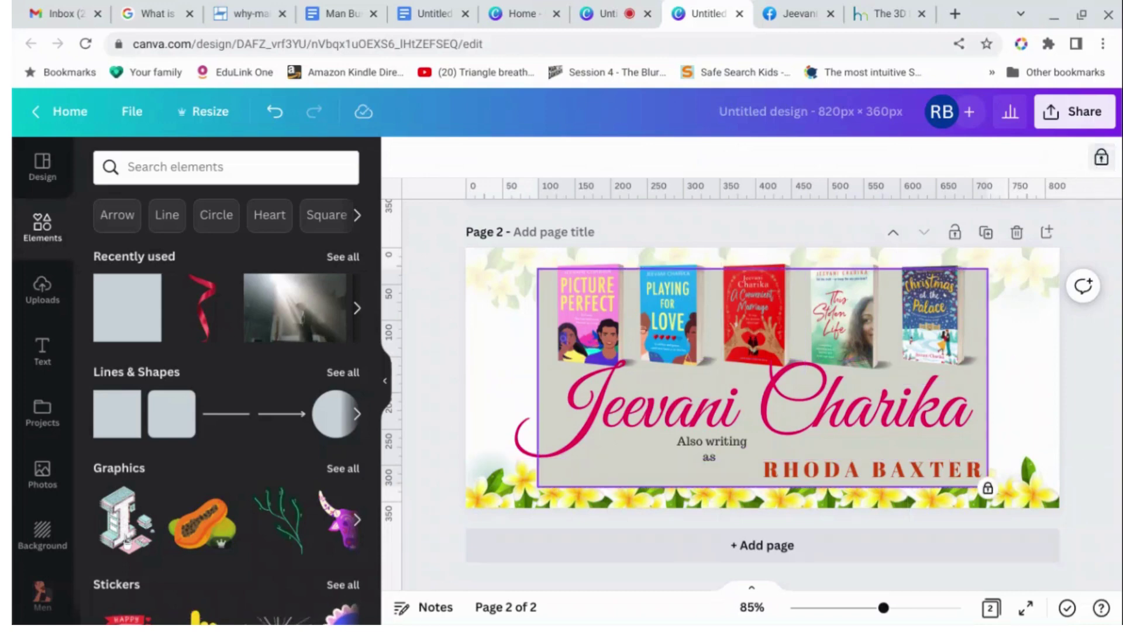
left_click(1099, 159)
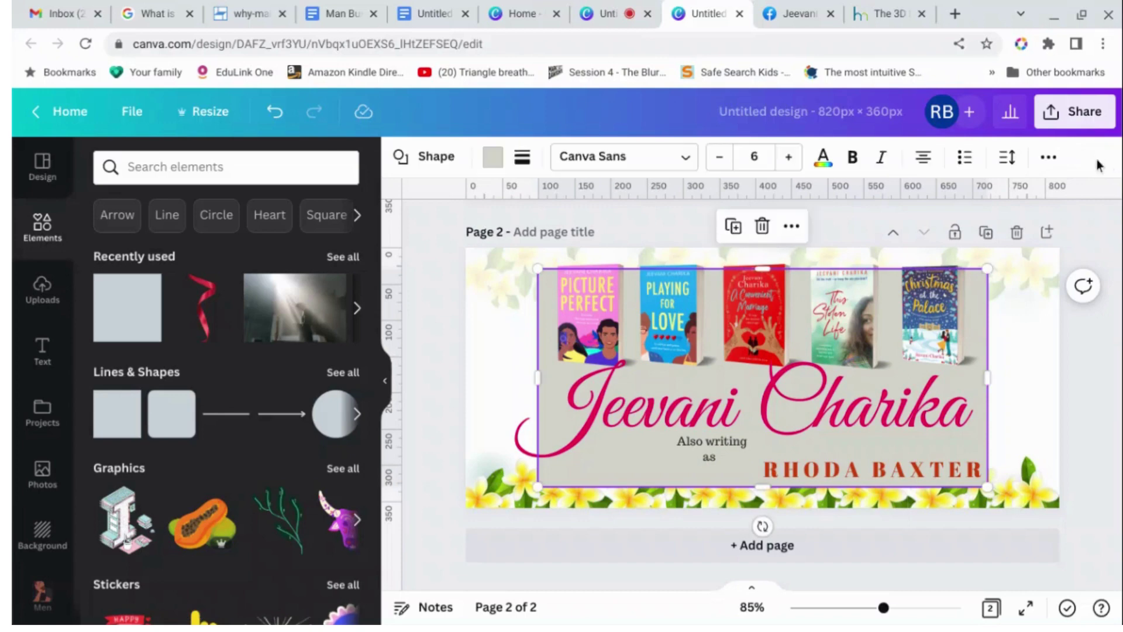
key("Delete")
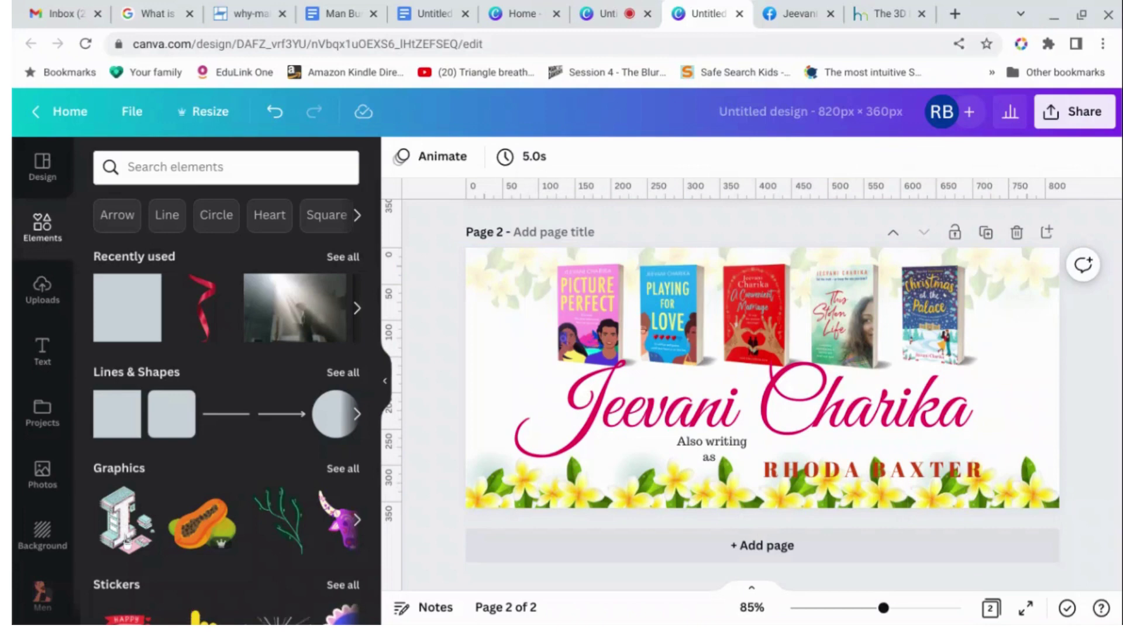
Download Page 2 as a JPG, adding the author's name to the file name, into 'Twitter heaers'.
left_click(1082, 126)
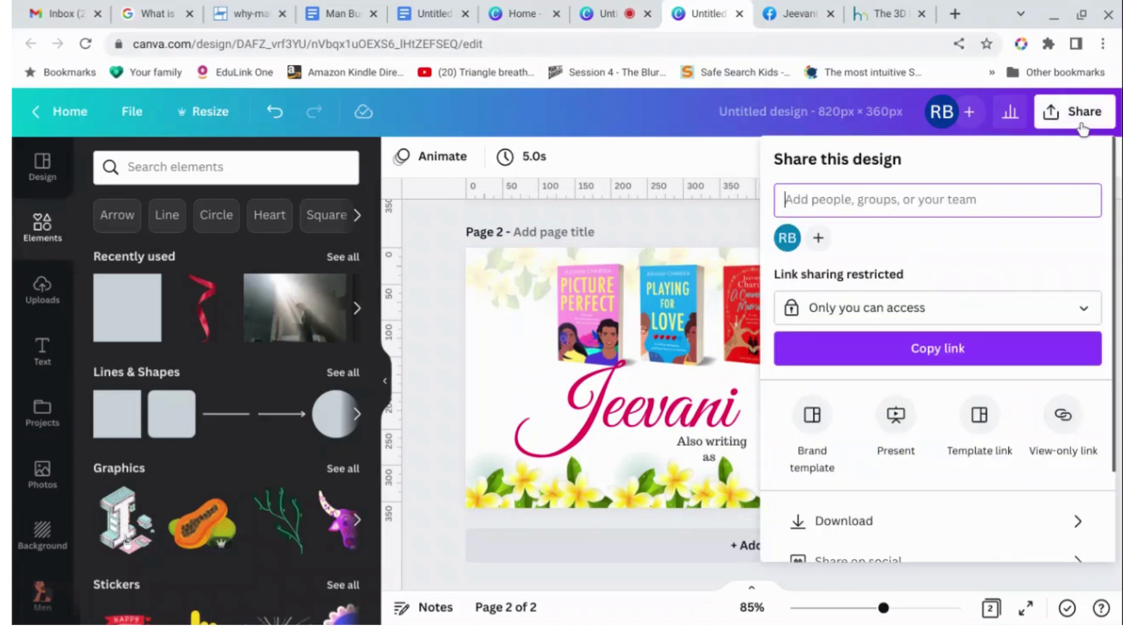
left_click(946, 528)
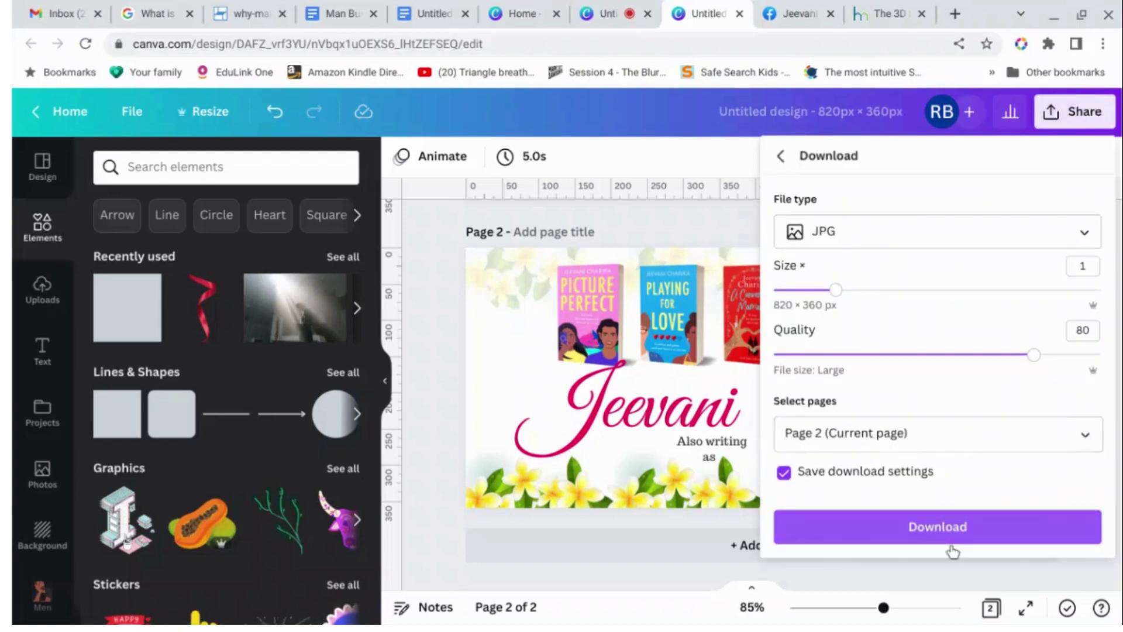
left_click(954, 529)
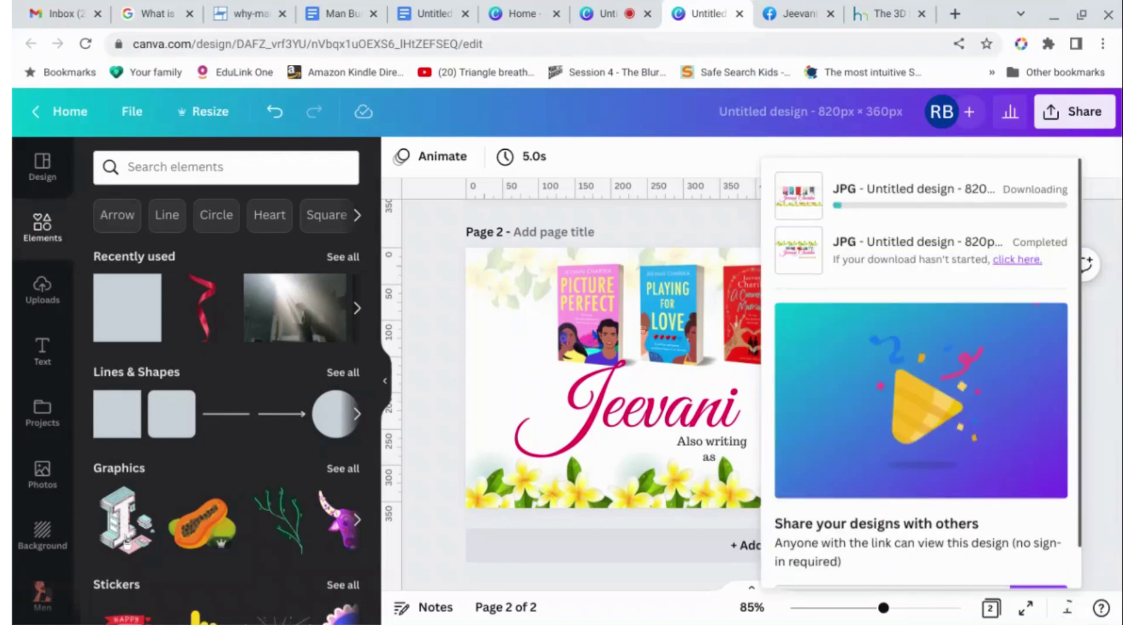
type("Jeevani Charika Facebook header.jpg")
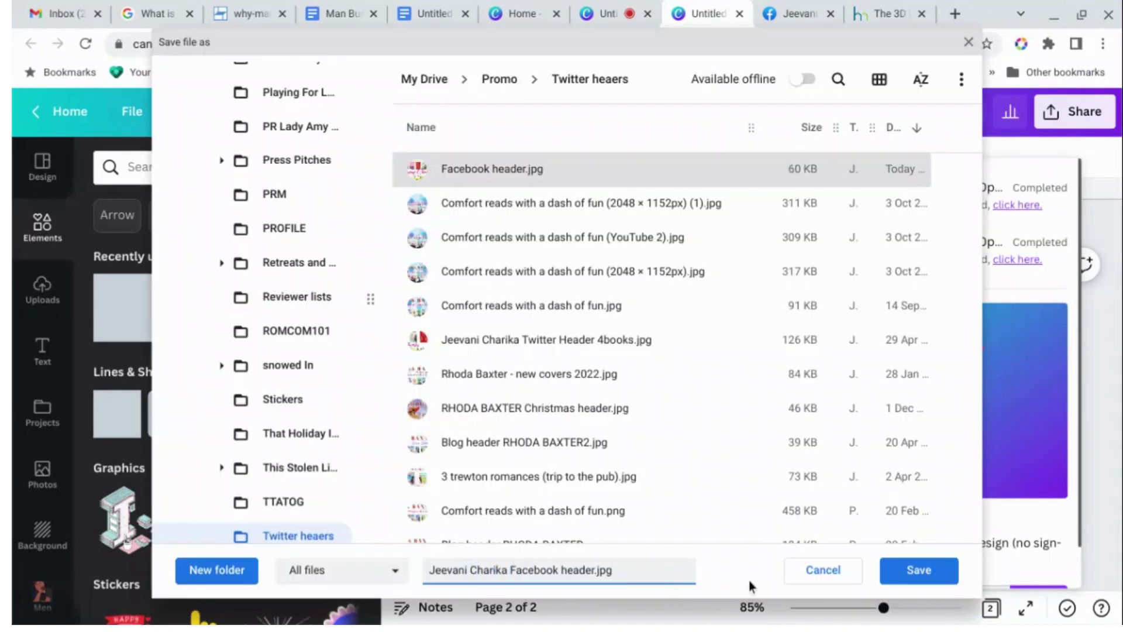
left_click(932, 576)
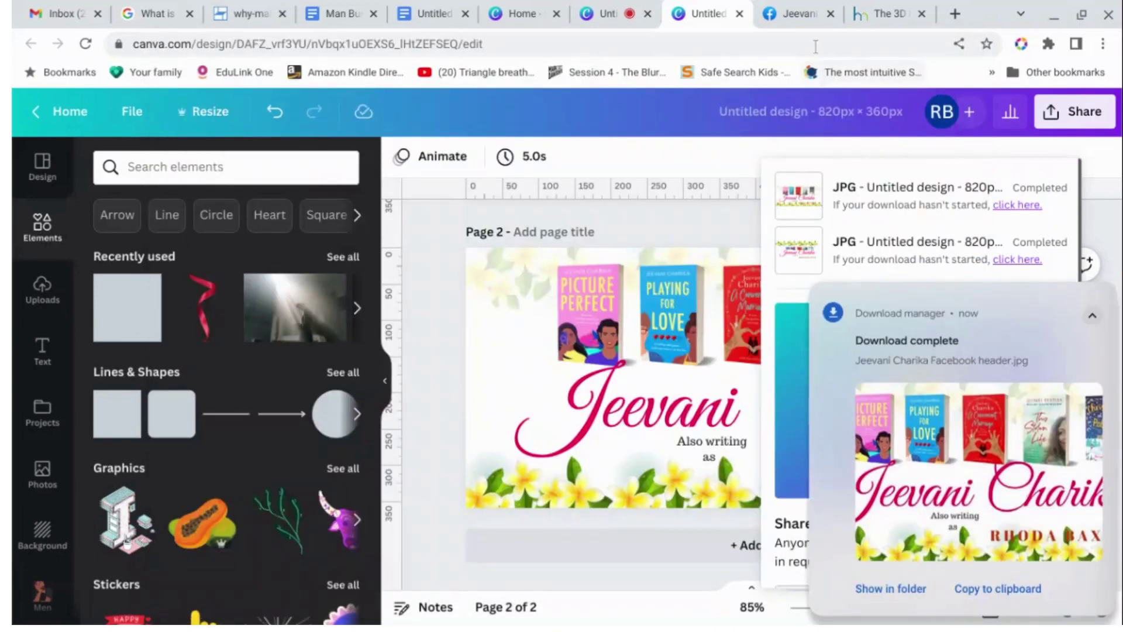
Upload the new JPG banner as the Facebook page cover photo, reposition it and save.
left_click(802, 17)
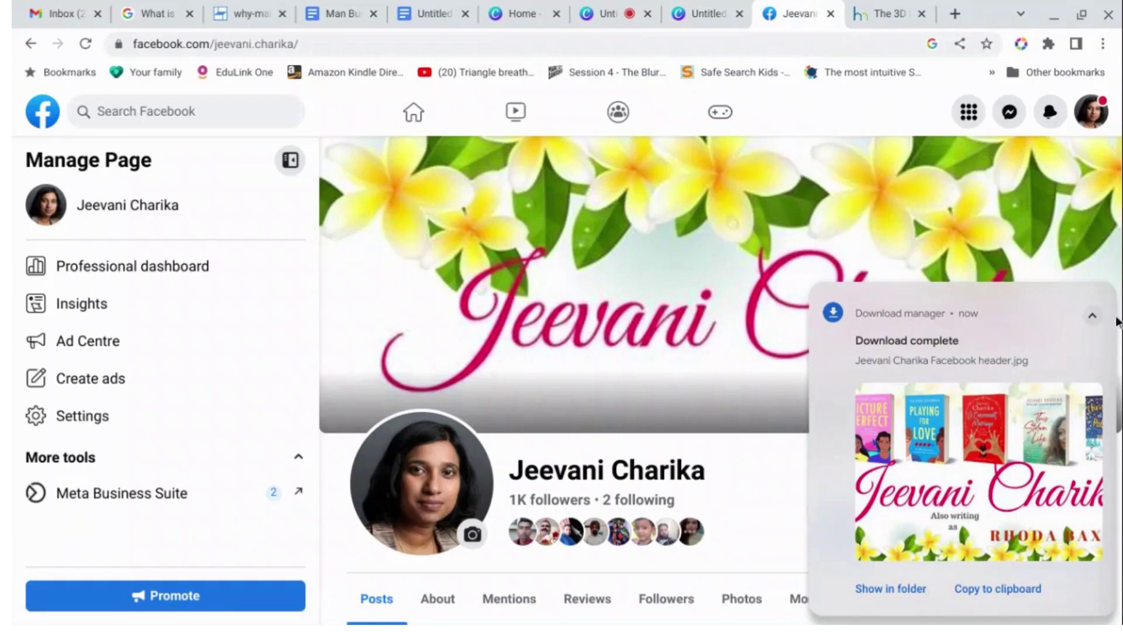
left_click(1103, 296)
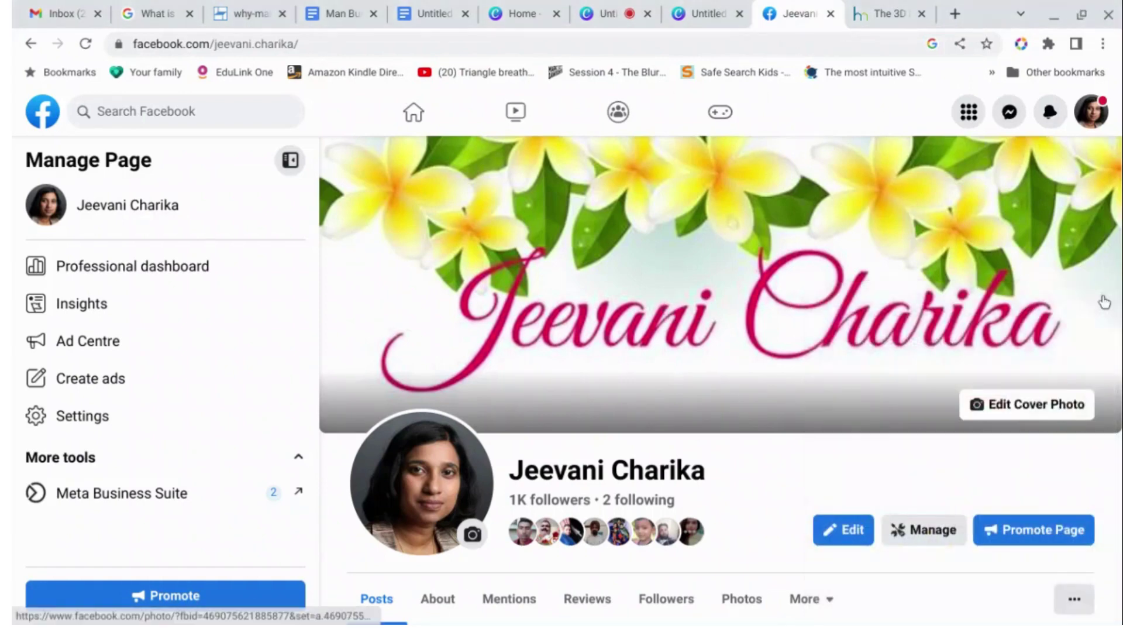
left_click(1023, 408)
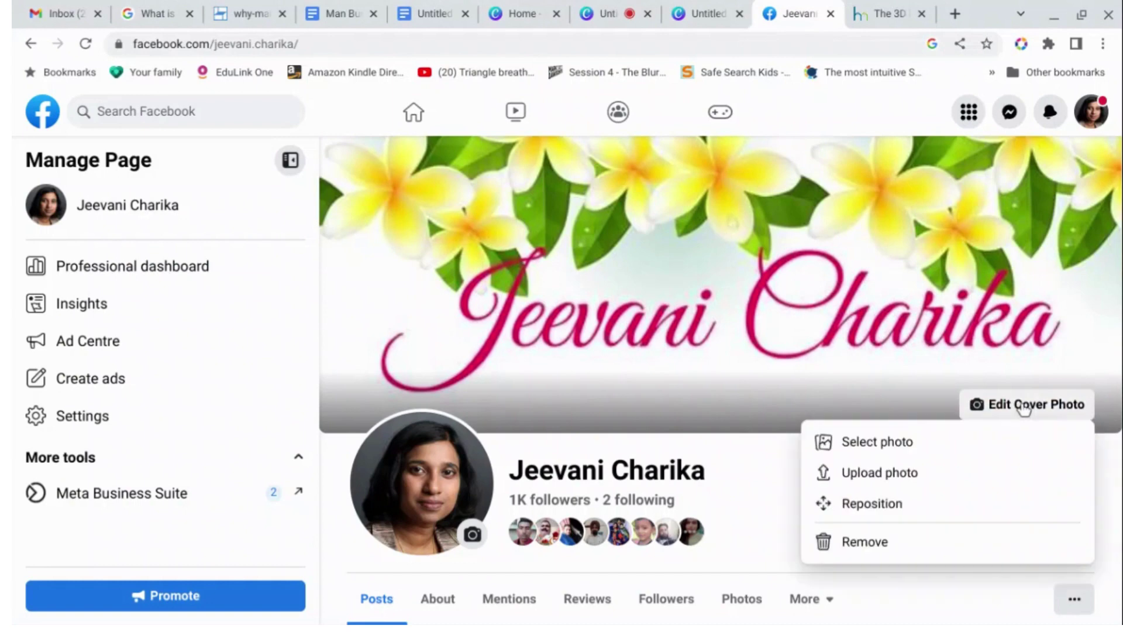
left_click(908, 472)
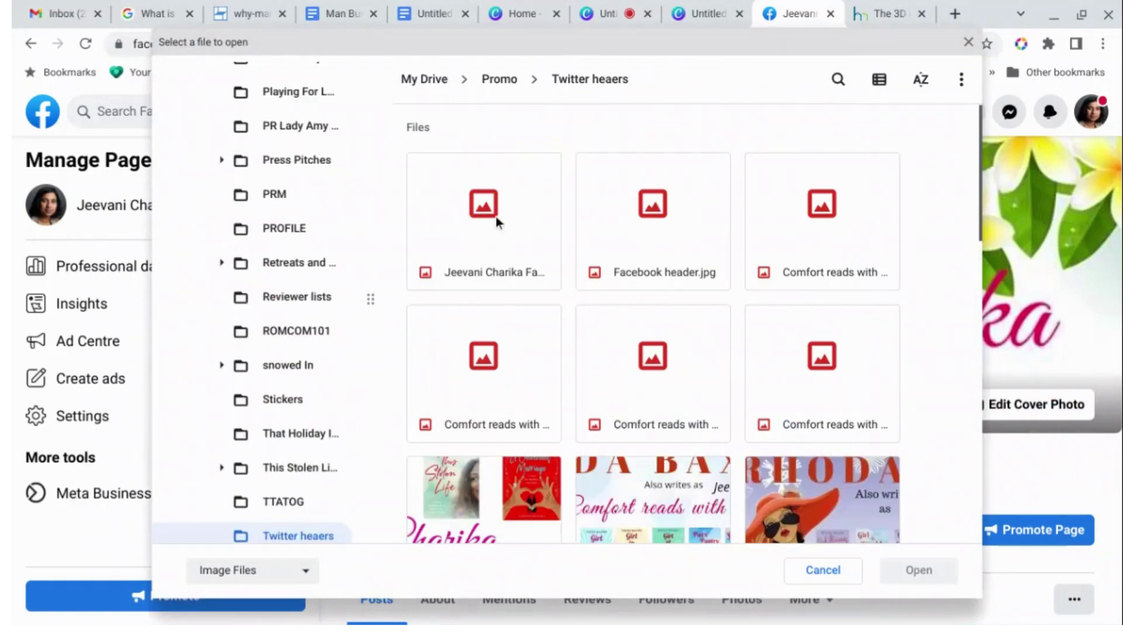
double_click(498, 220)
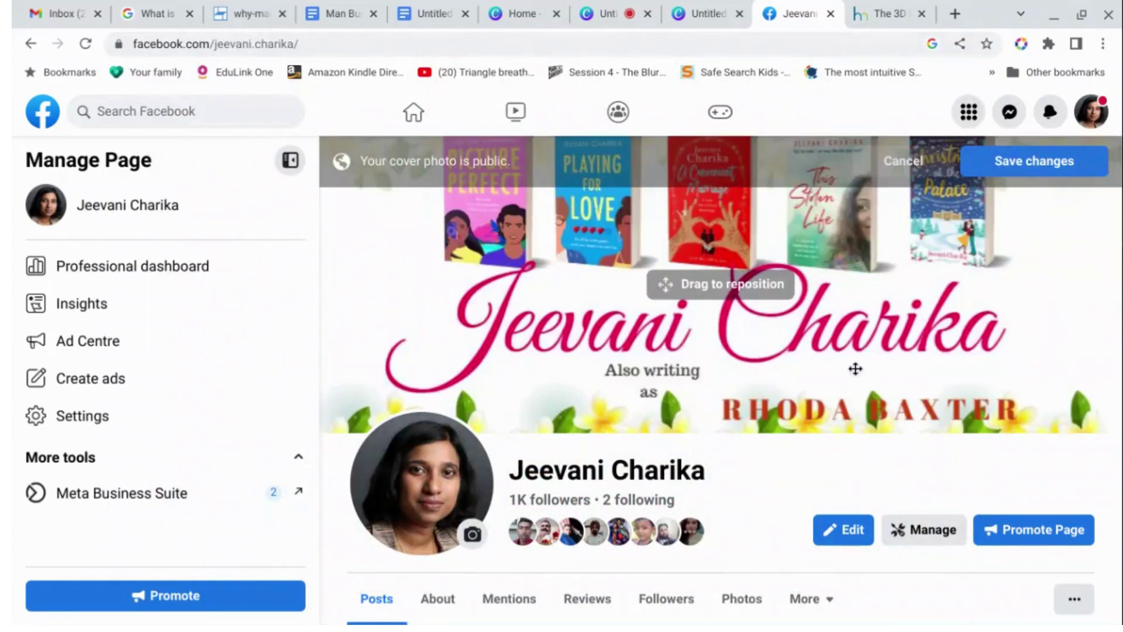
left_click_drag(855, 368, 965, 353)
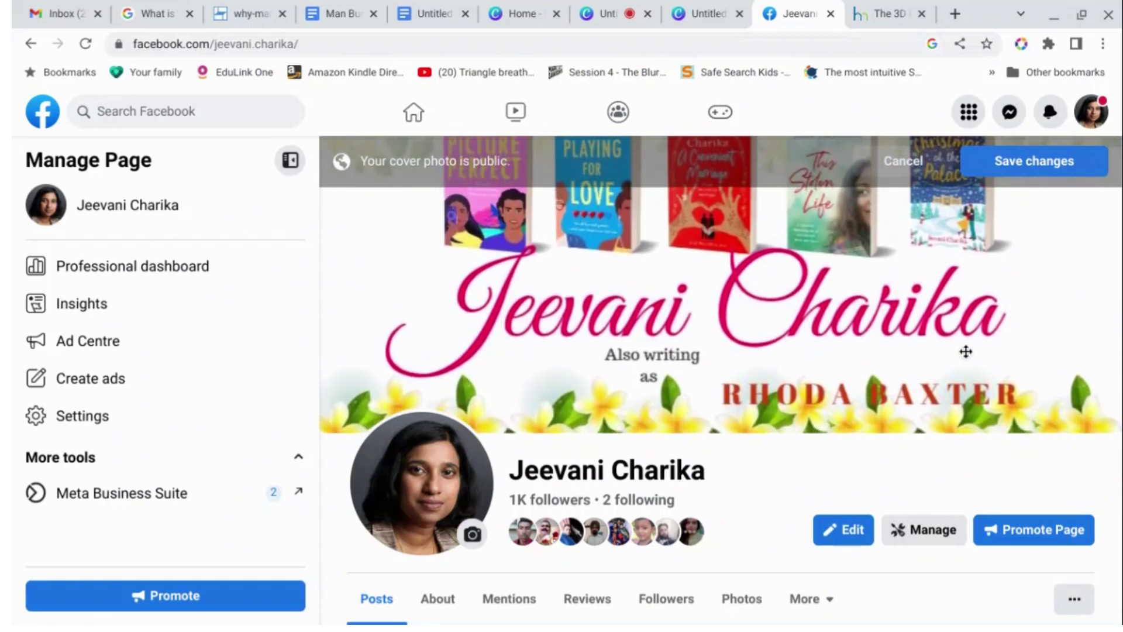
left_click(1073, 167)
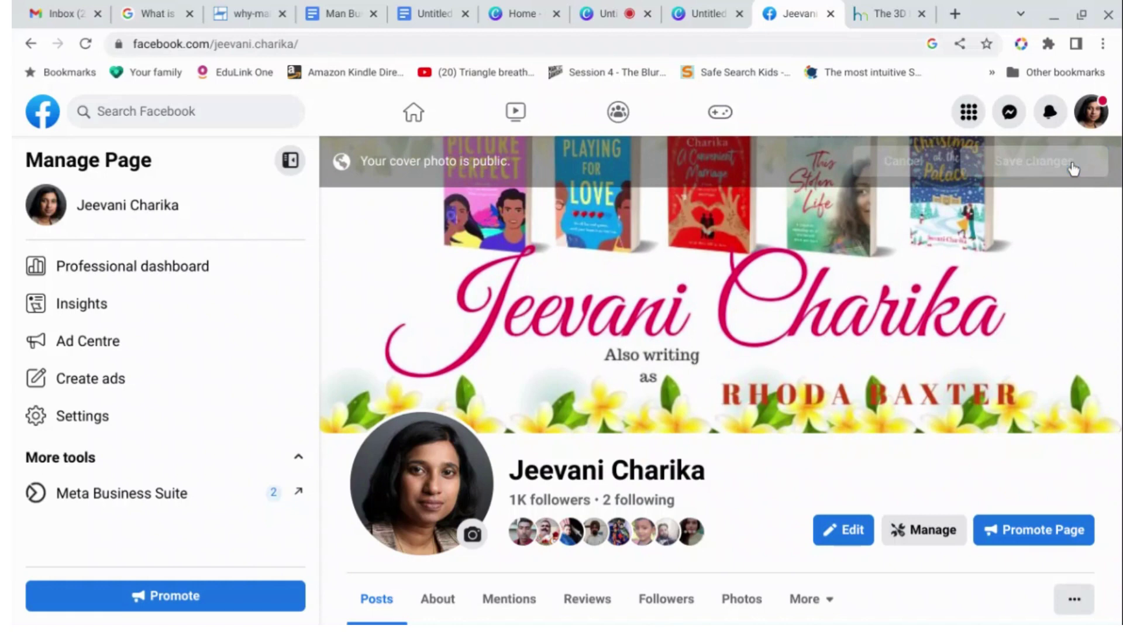